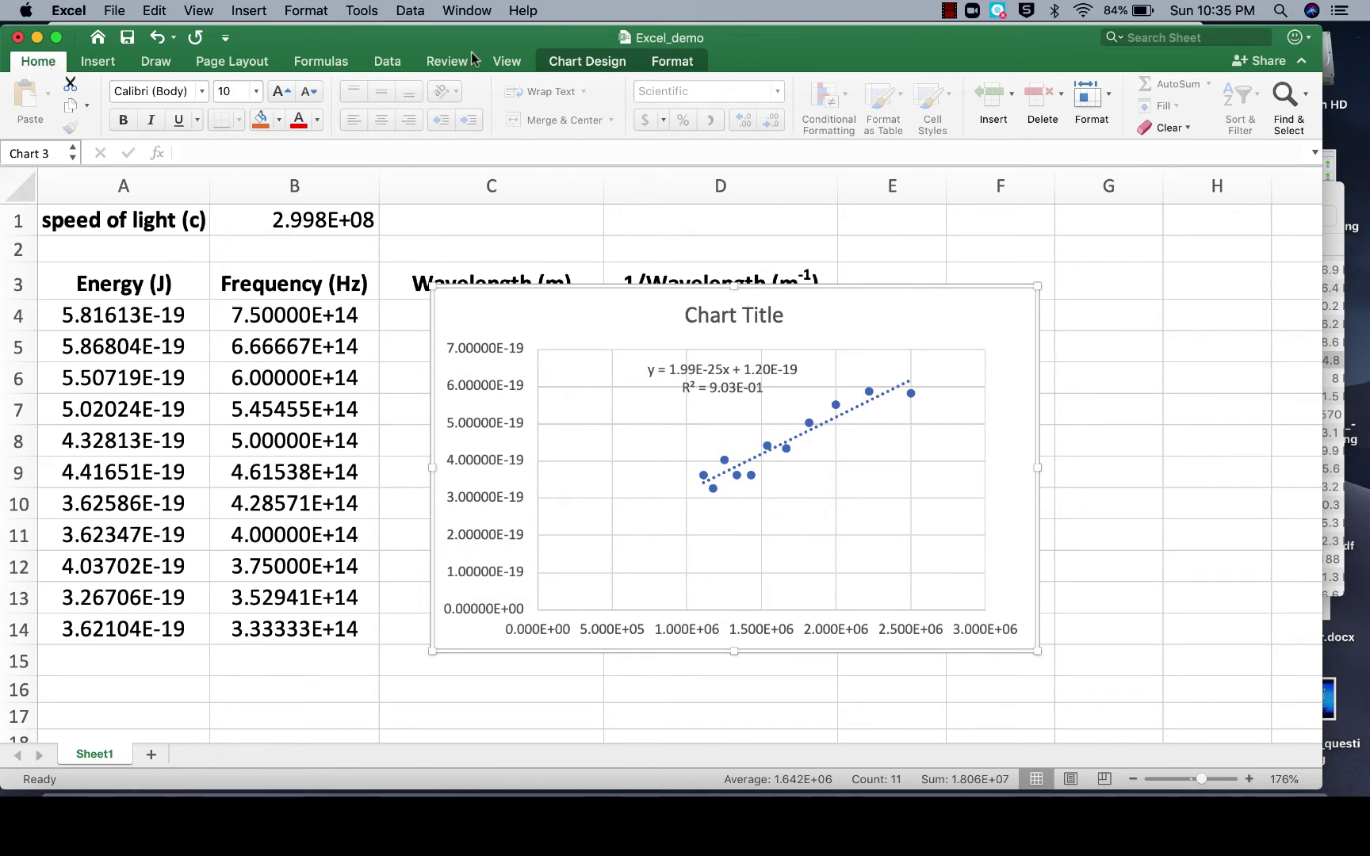
Add a primary vertical axis title to the scatter chart reading 'Energy (J)'.
left_click(584, 61)
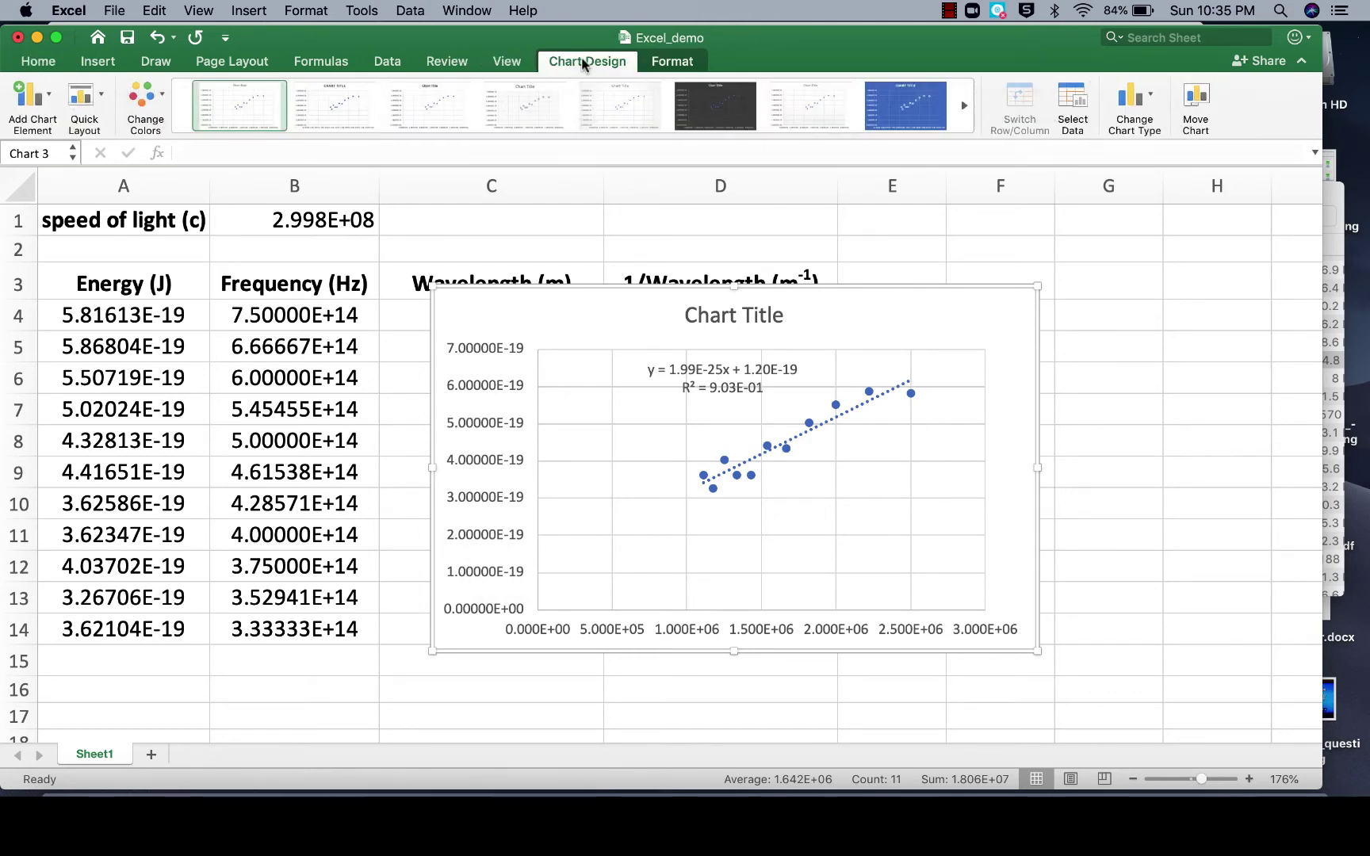
left_click(50, 106)
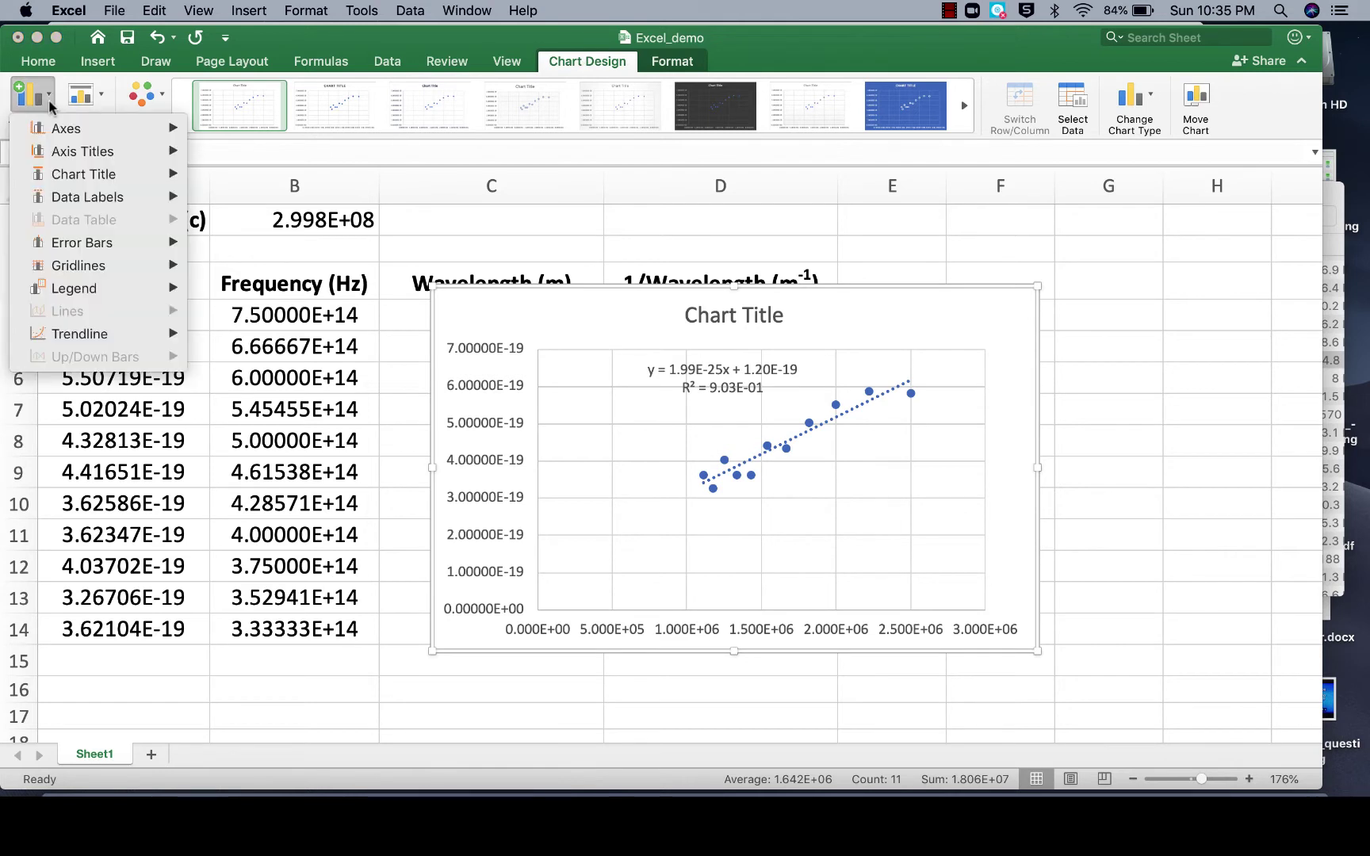
mouse_move(52, 153)
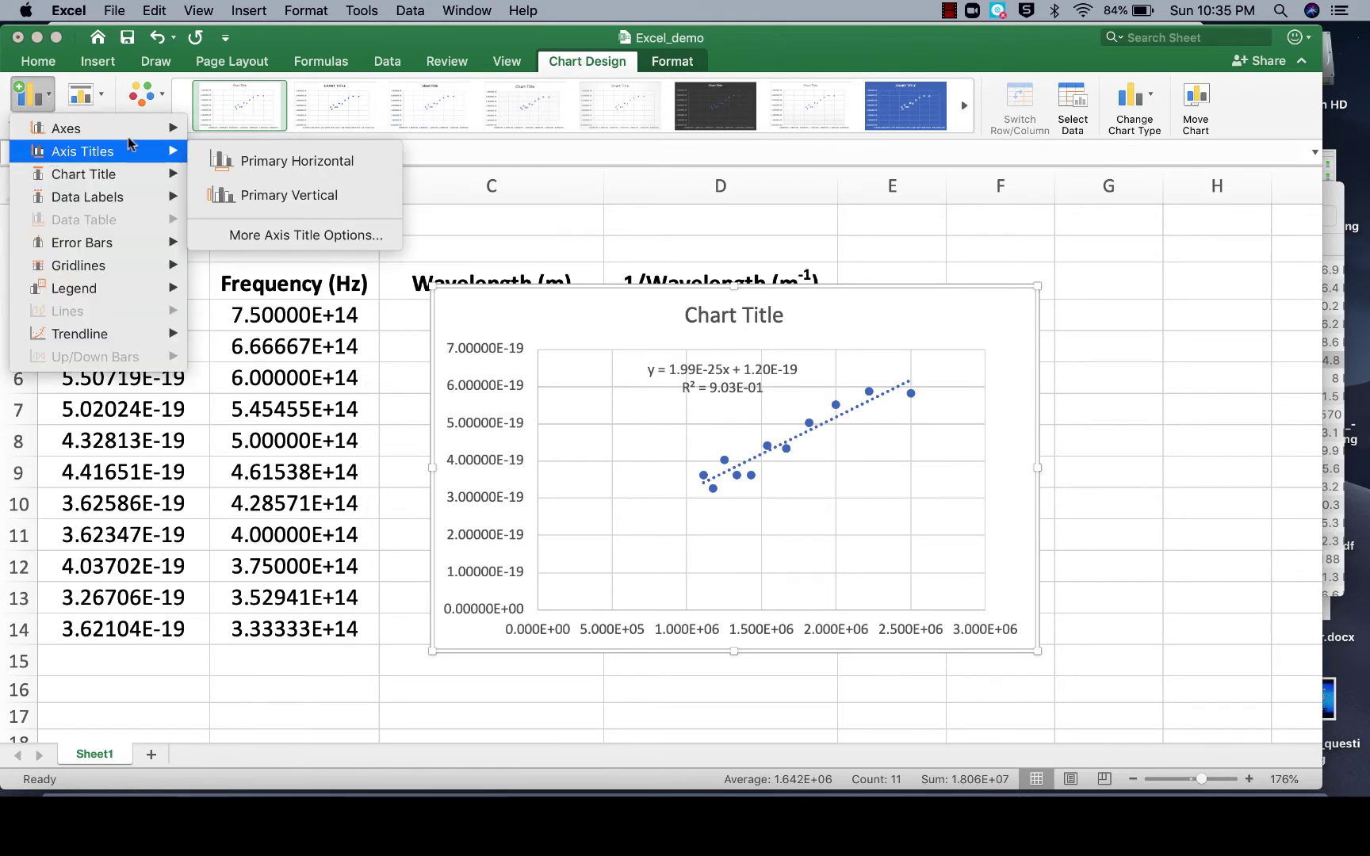
left_click(241, 196)
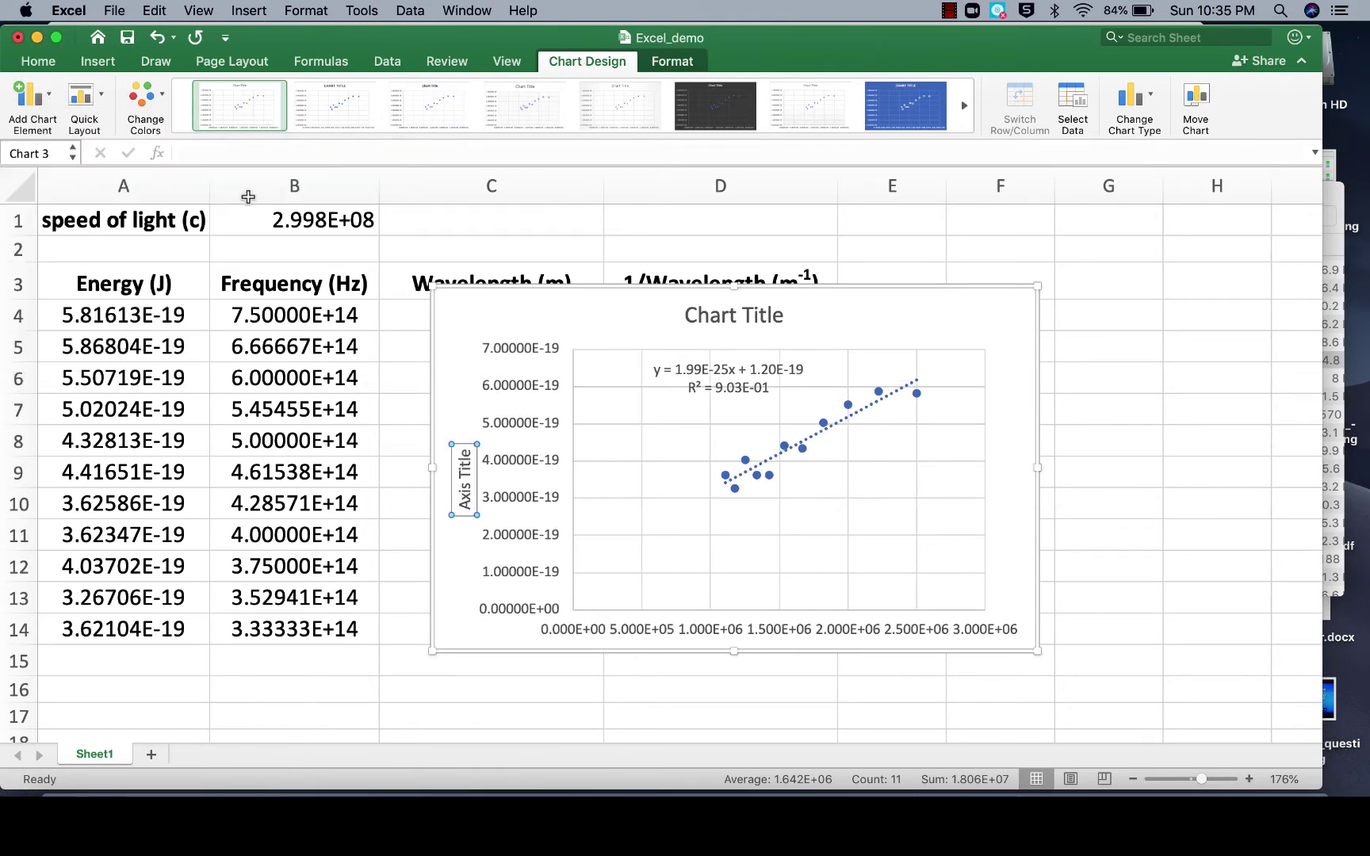
left_click(466, 454)
key("BackSpace")
key("BackSpace")
key("BackSpace")
key("BackSpace")
key("BackSpace")
key("BackSpace")
key("BackSpace")
key("BackSpace")
key("BackSpace")
key("BackSpace")
type("Ener")
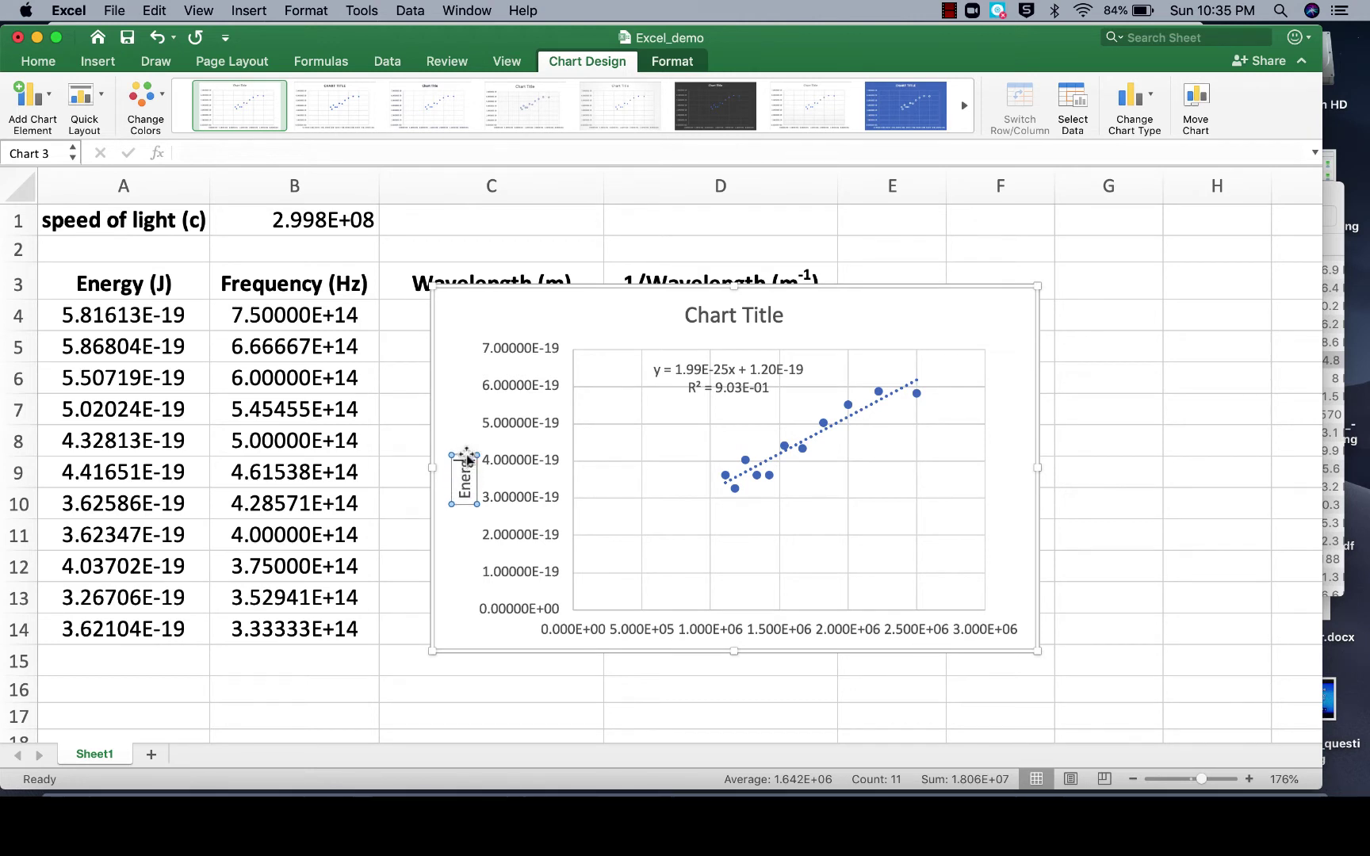
type("gy")
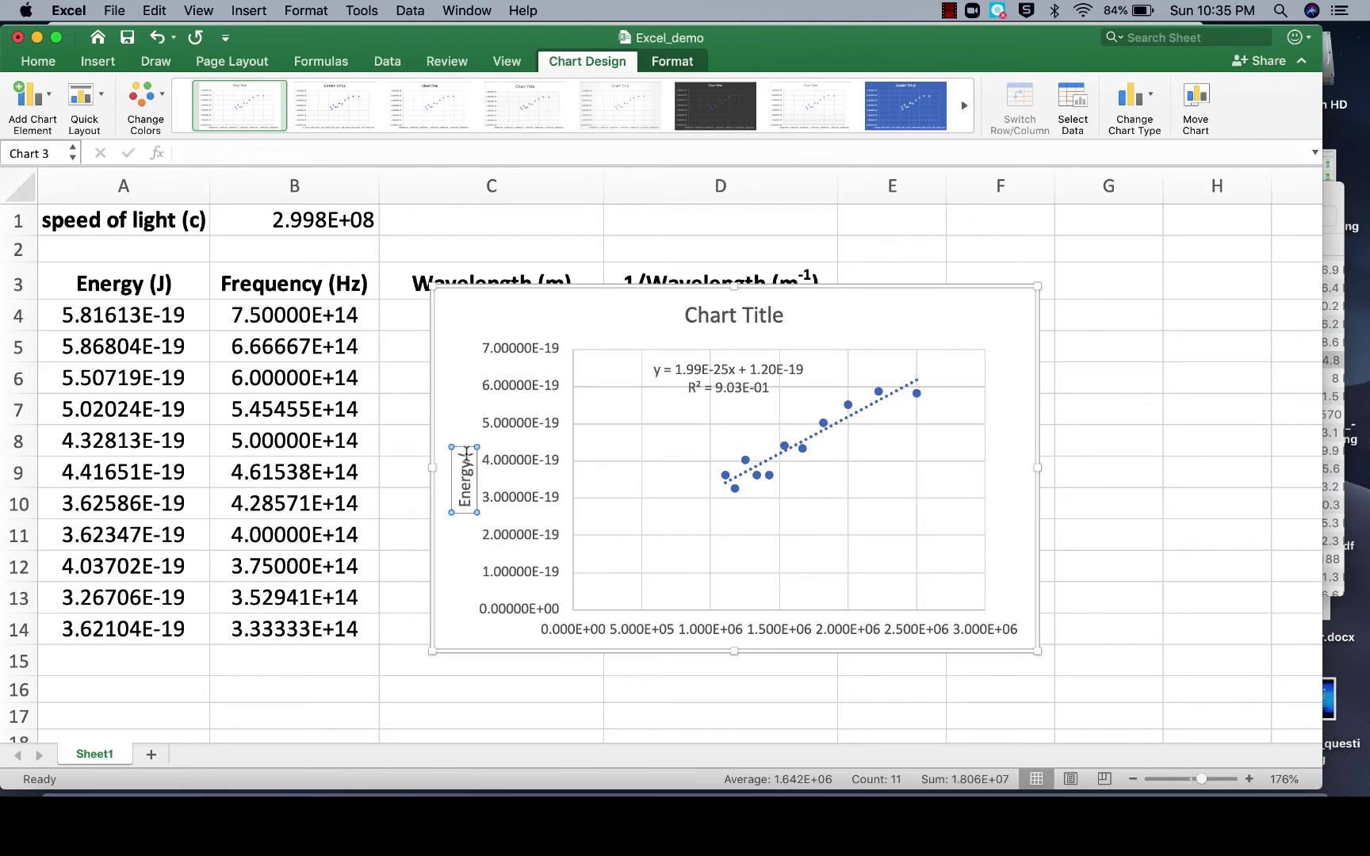
type(" (J)")
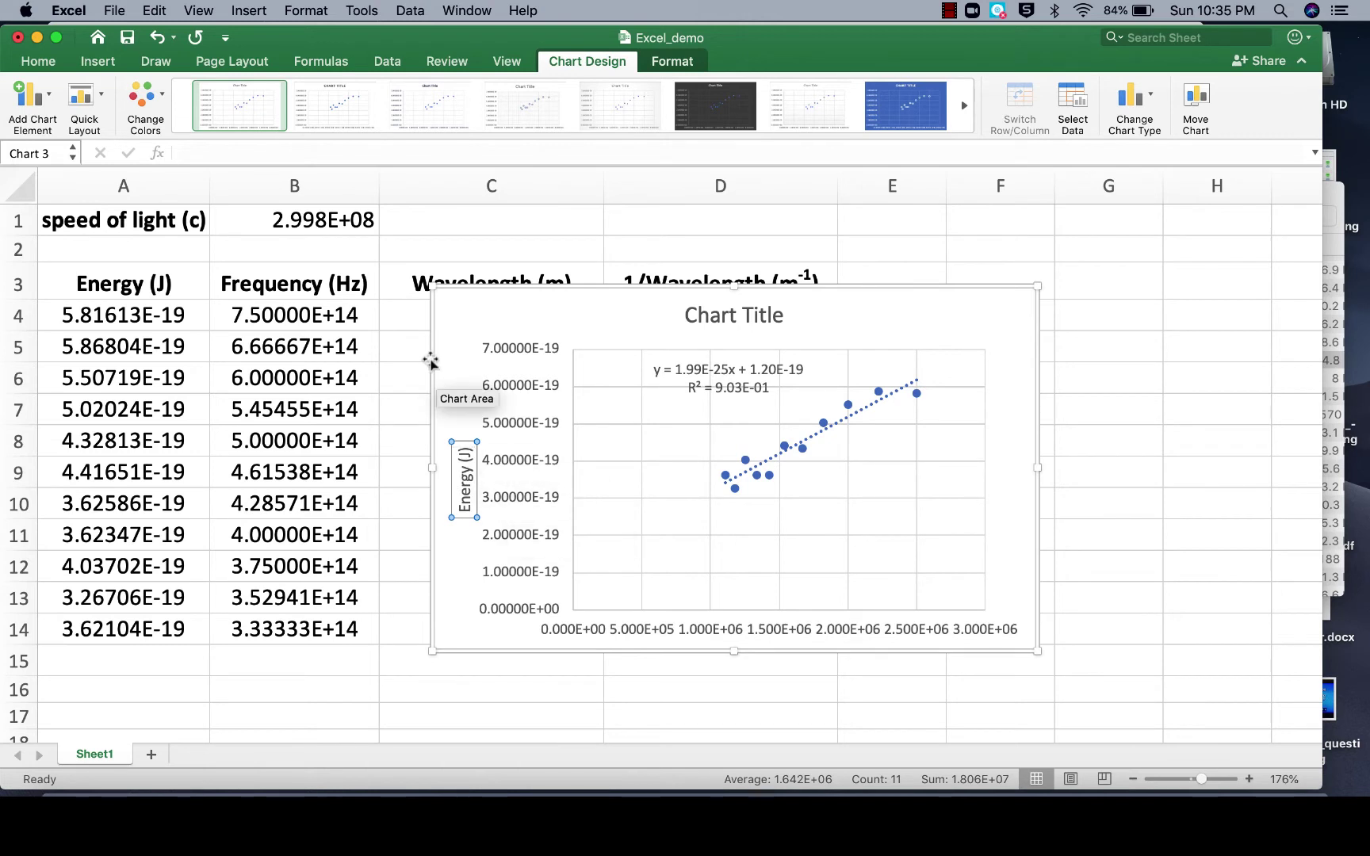
left_click(460, 376)
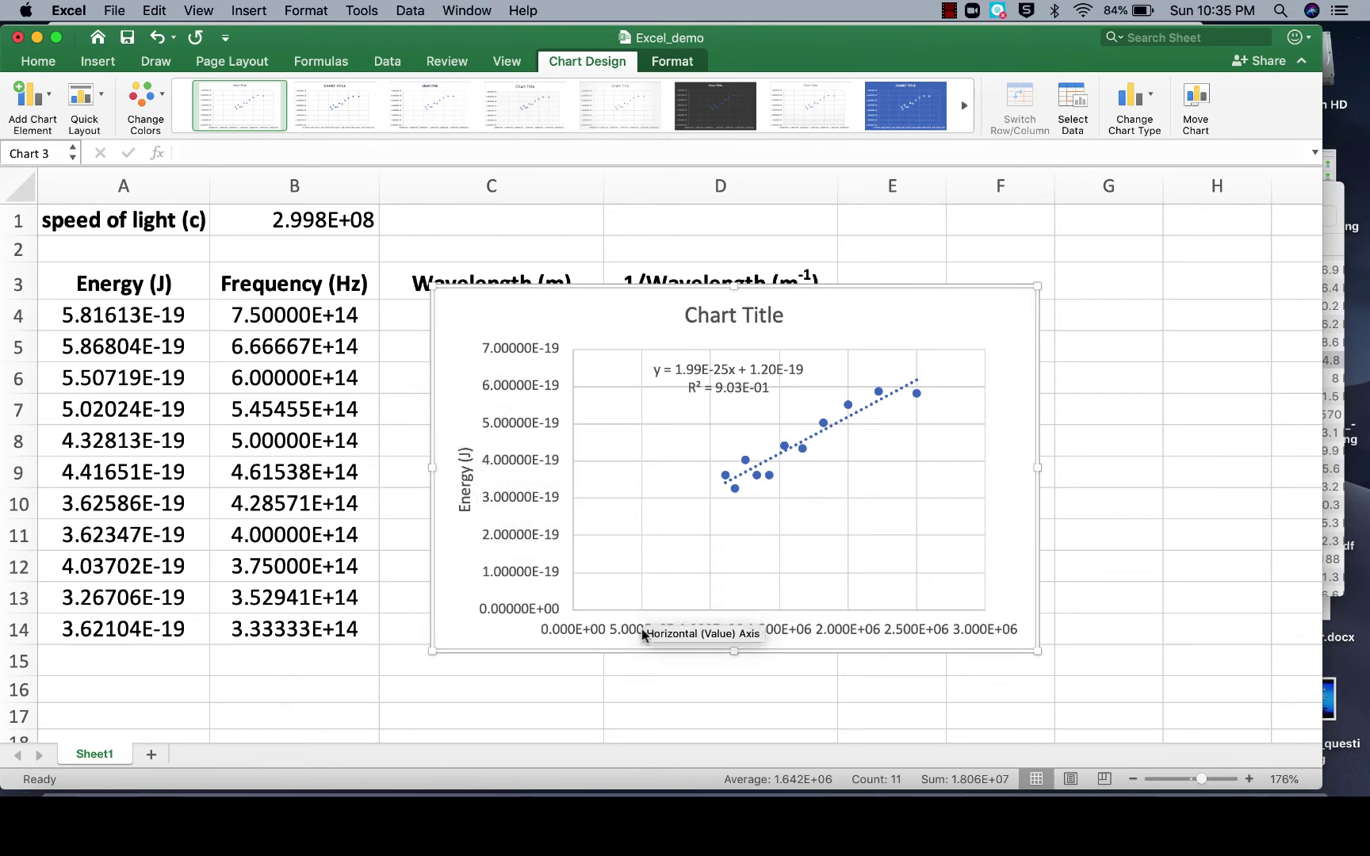
Add a primary horizontal axis title and replace its placeholder with '1/wavelength (m-1)'.
left_click(46, 93)
mouse_move(60, 156)
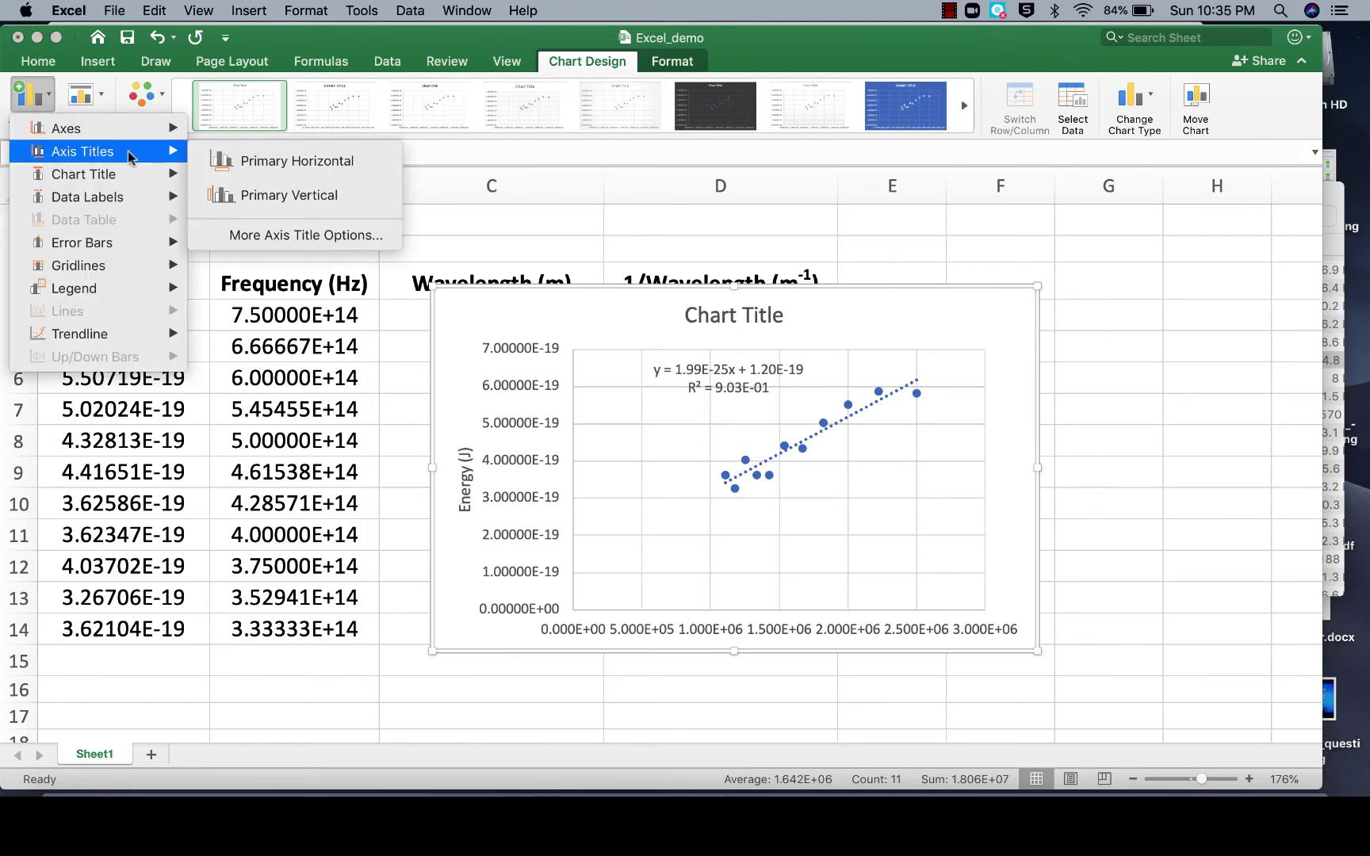
left_click(273, 163)
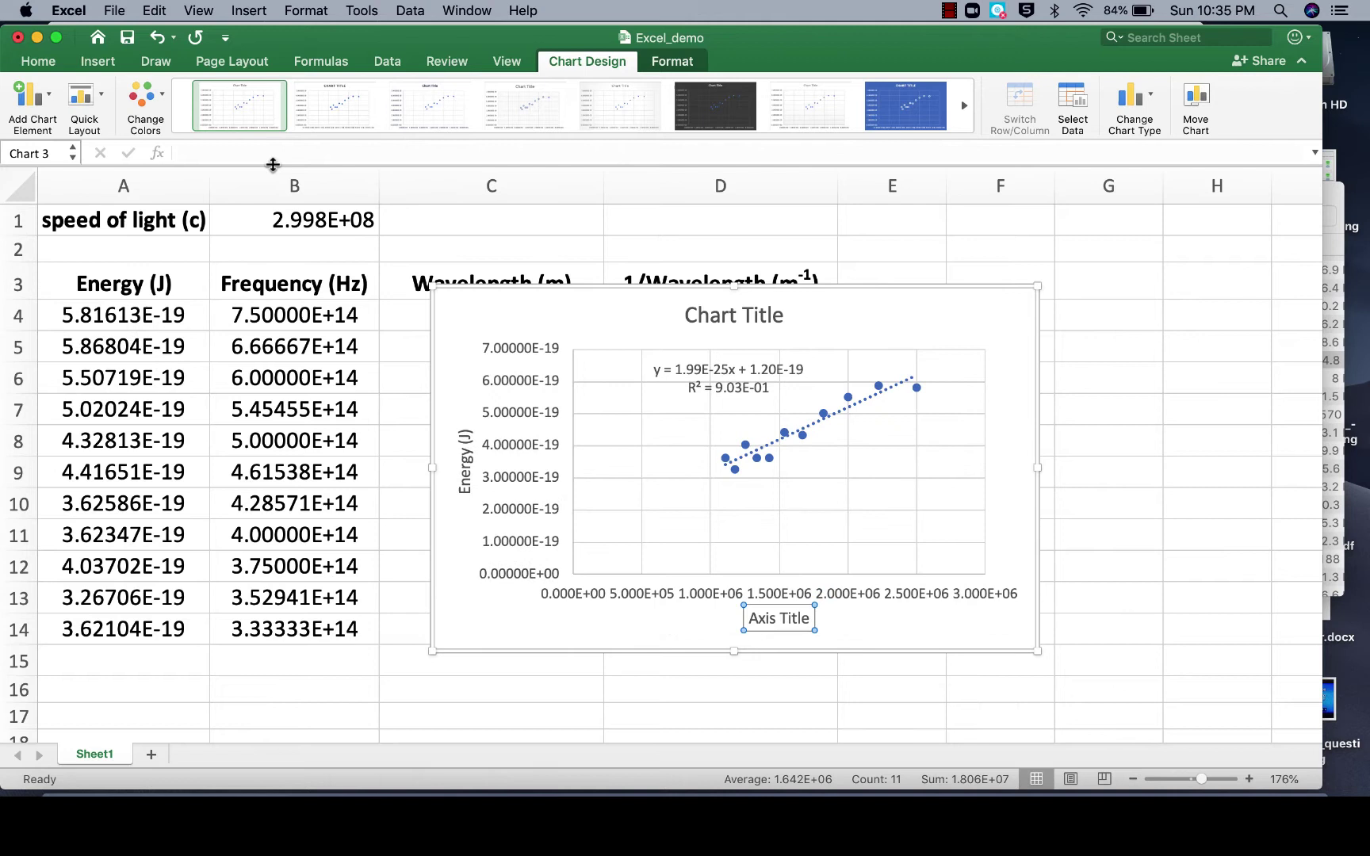
left_click(807, 615)
key("BackSpace")
key("BackSpace")
key("BackSpace")
key("BackSpace")
key("BackSpace")
key("BackSpace")
key("BackSpace")
key("BackSpace")
key("BackSpace")
key("BackSpace")
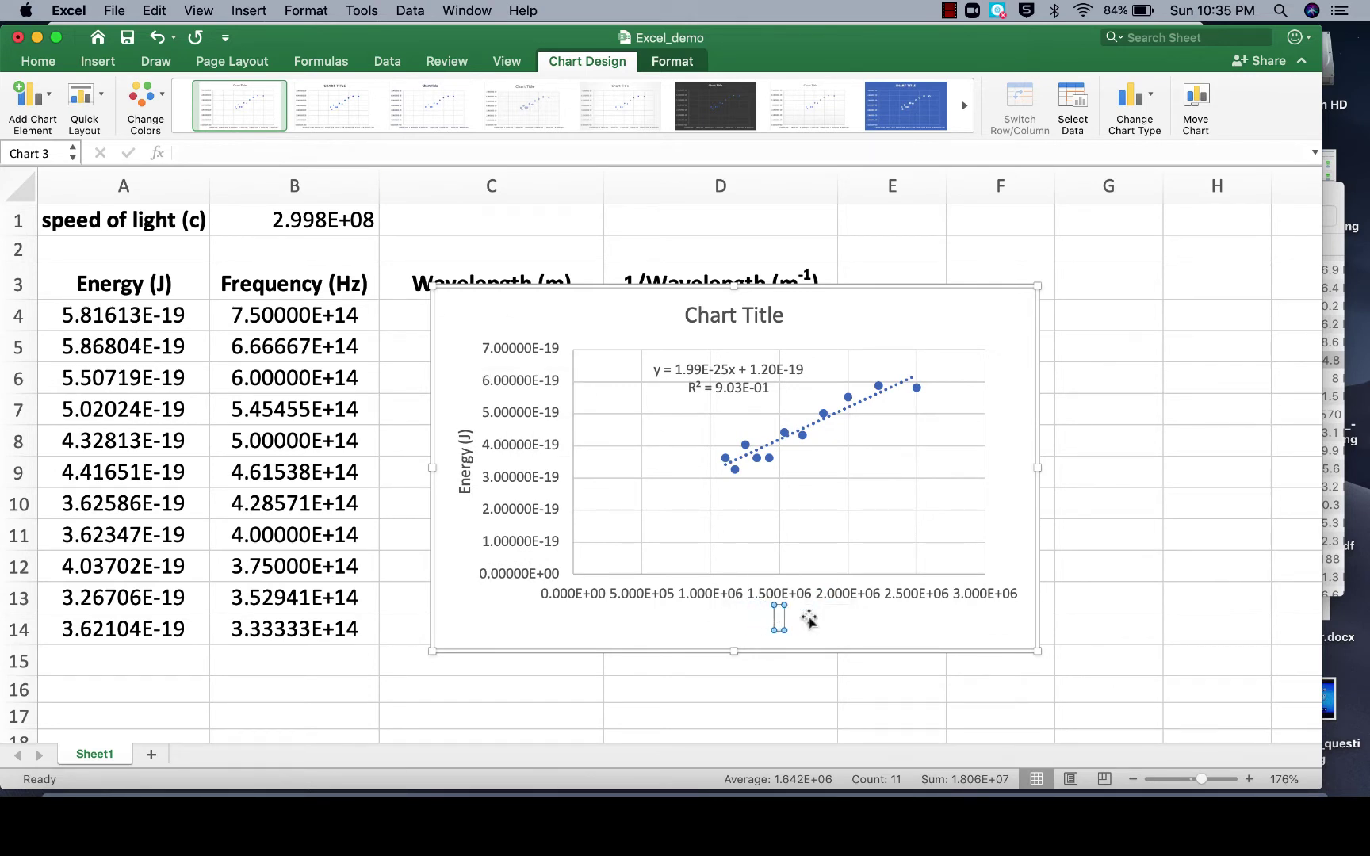
type("1/wavelength (")
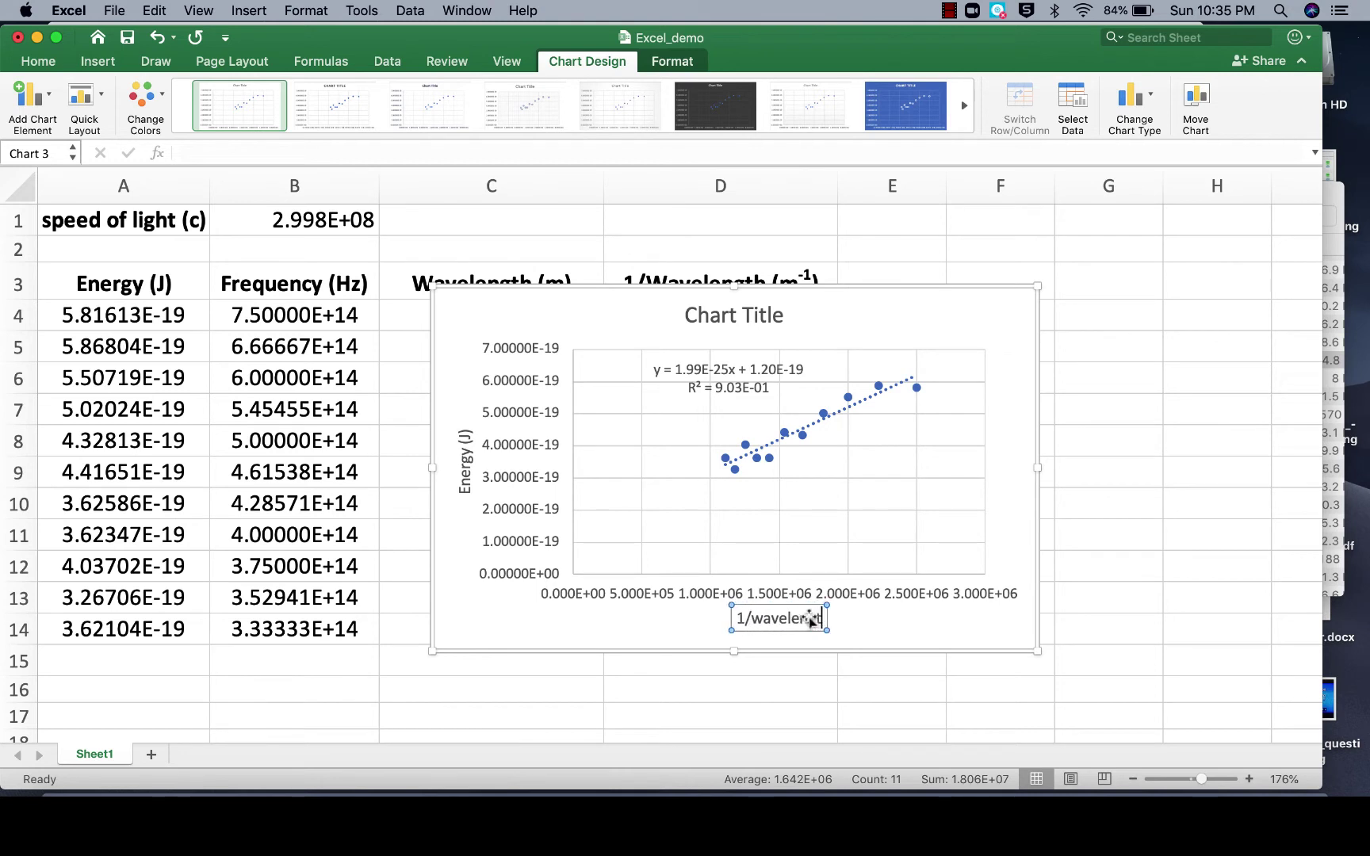
type("m-1)")
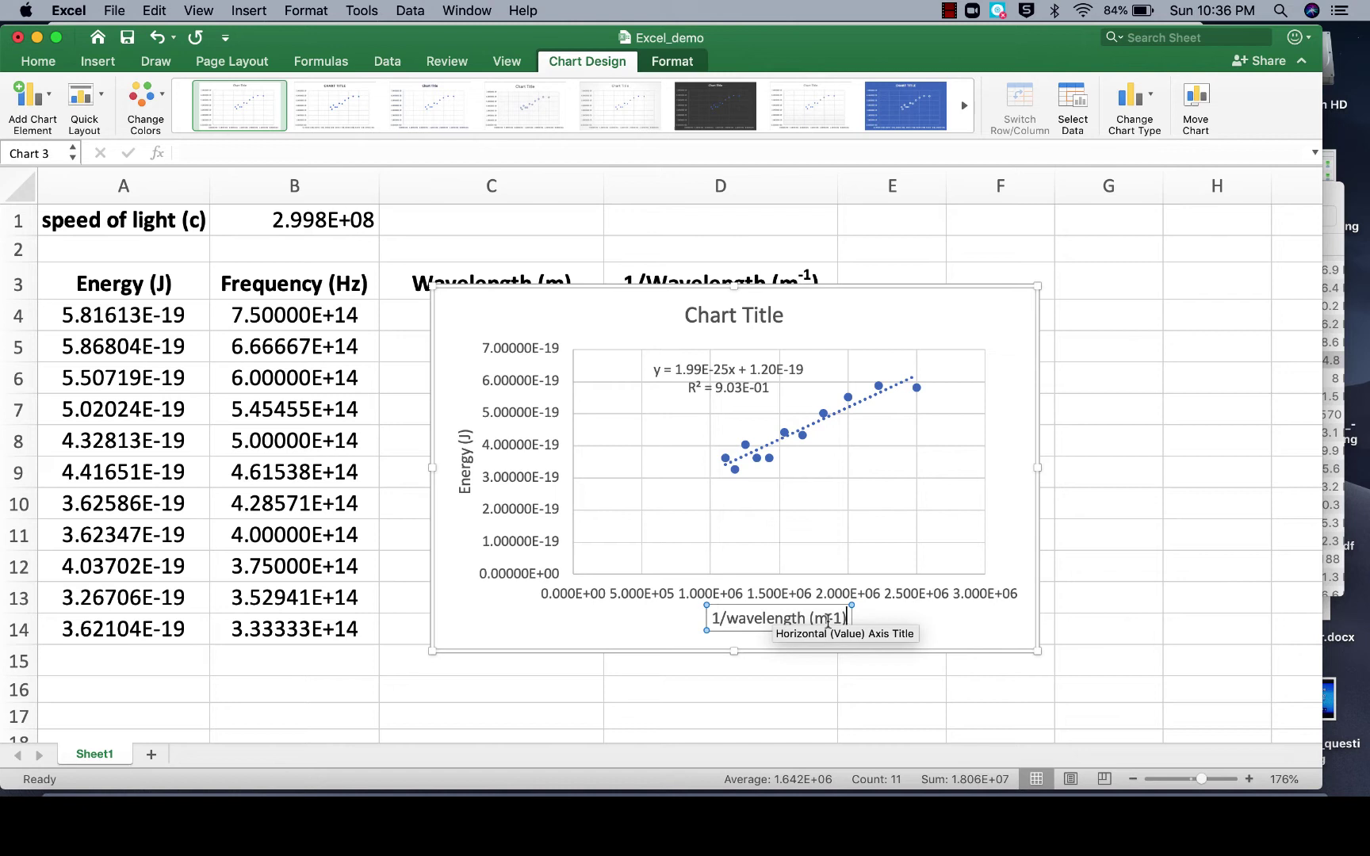
Make the -1 in the horizontal axis title superscript using the Font dialog.
left_click_drag(829, 619, 838, 619)
left_click(833, 619)
left_click_drag(830, 619, 837, 619)
right_click(838, 618)
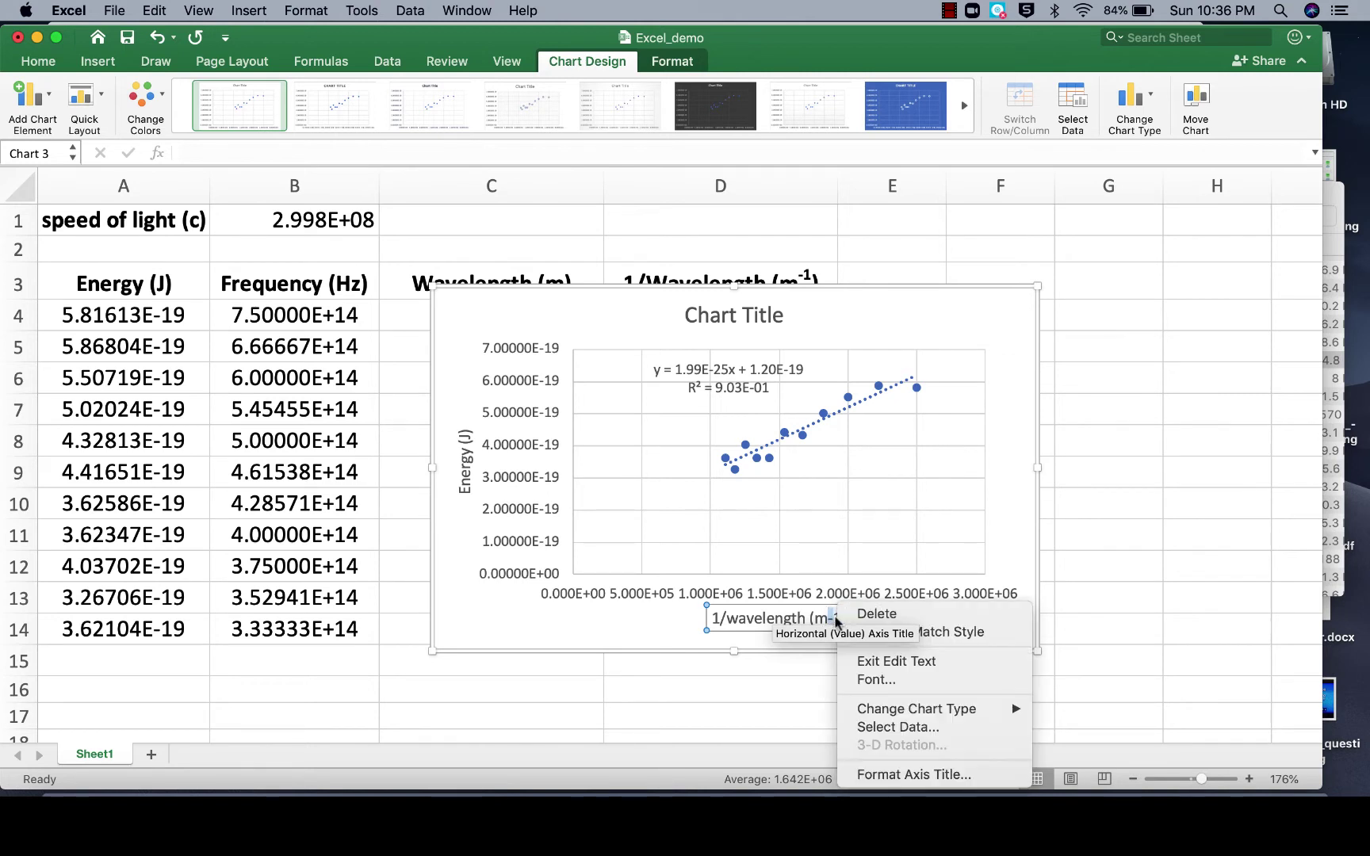
left_click(860, 680)
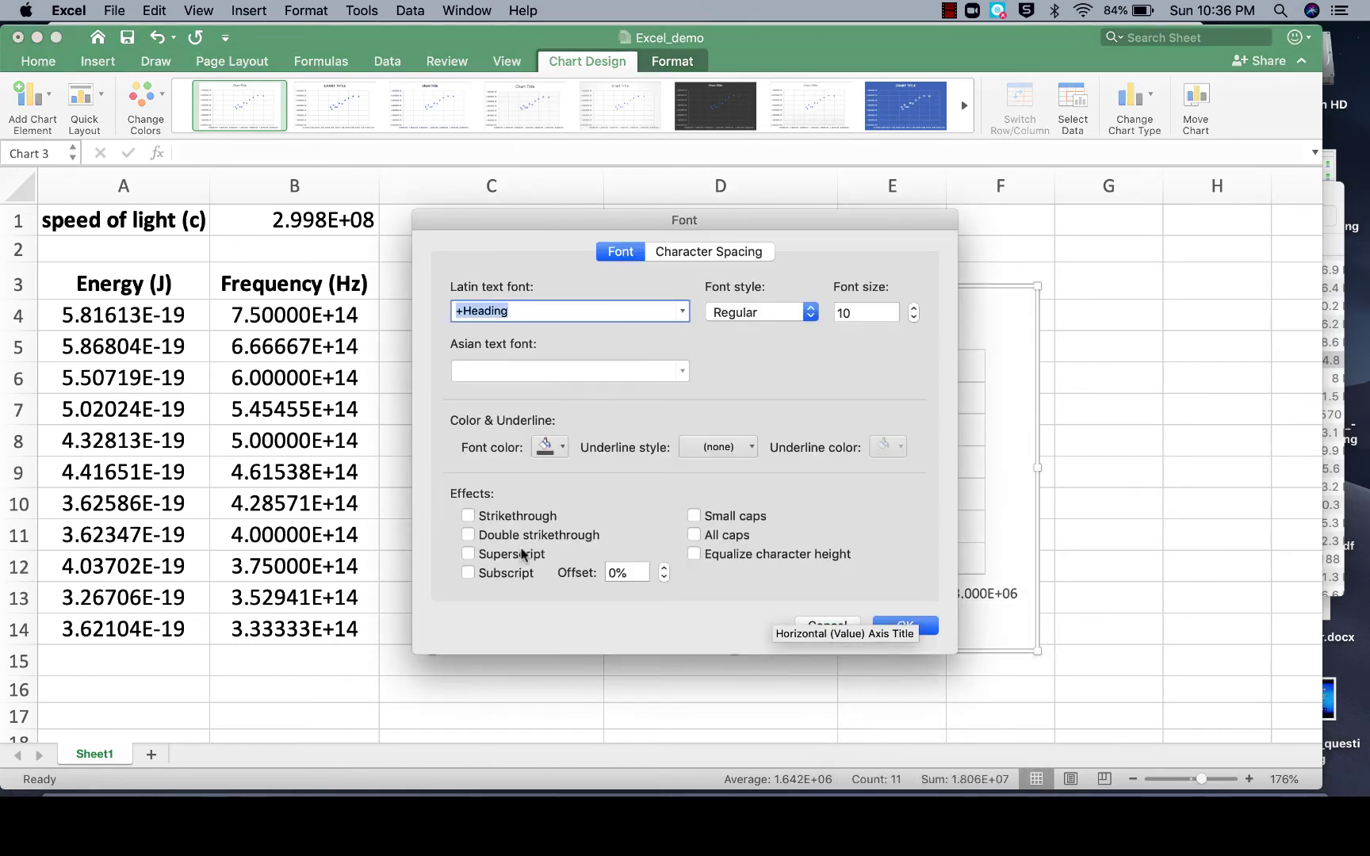
left_click(524, 555)
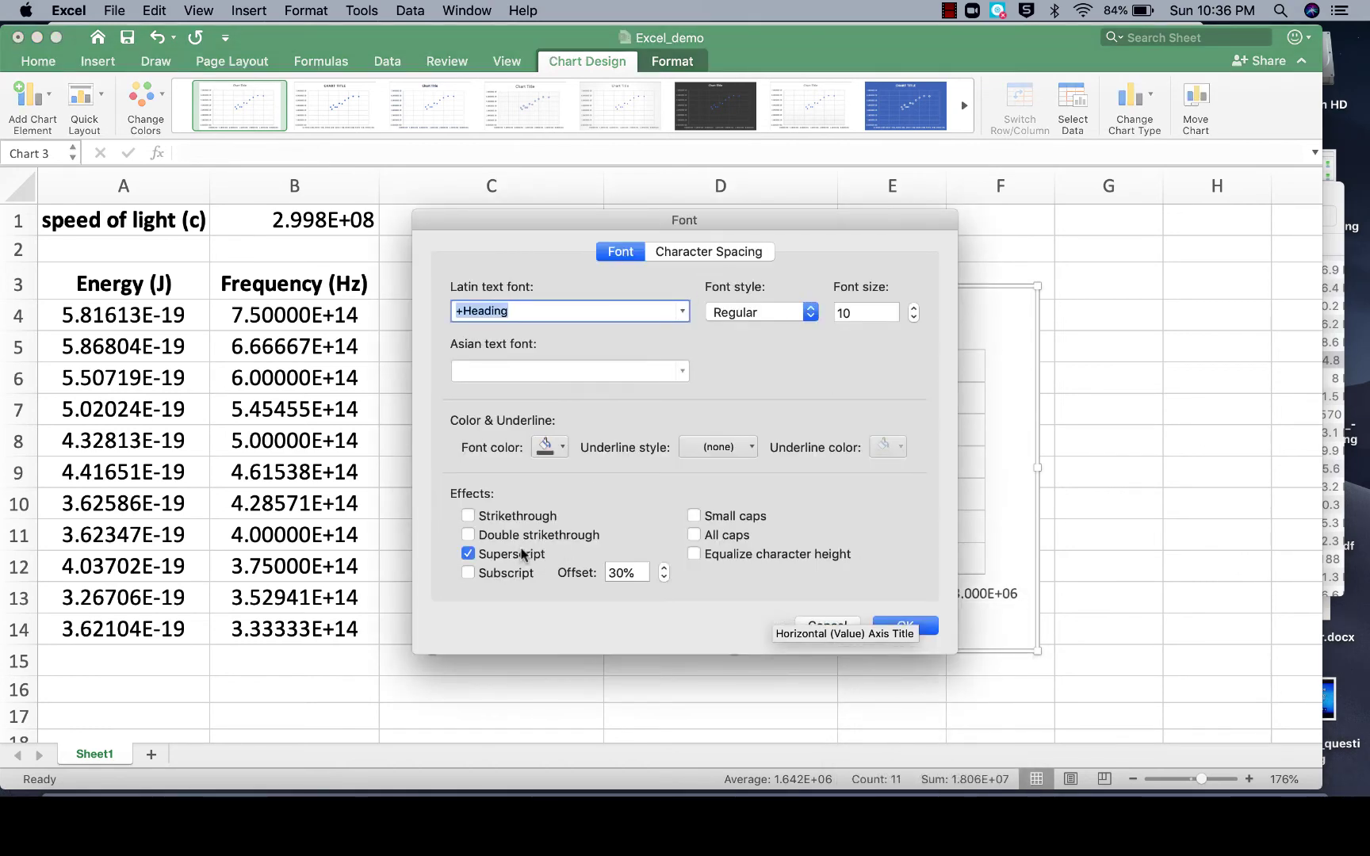
left_click(920, 628)
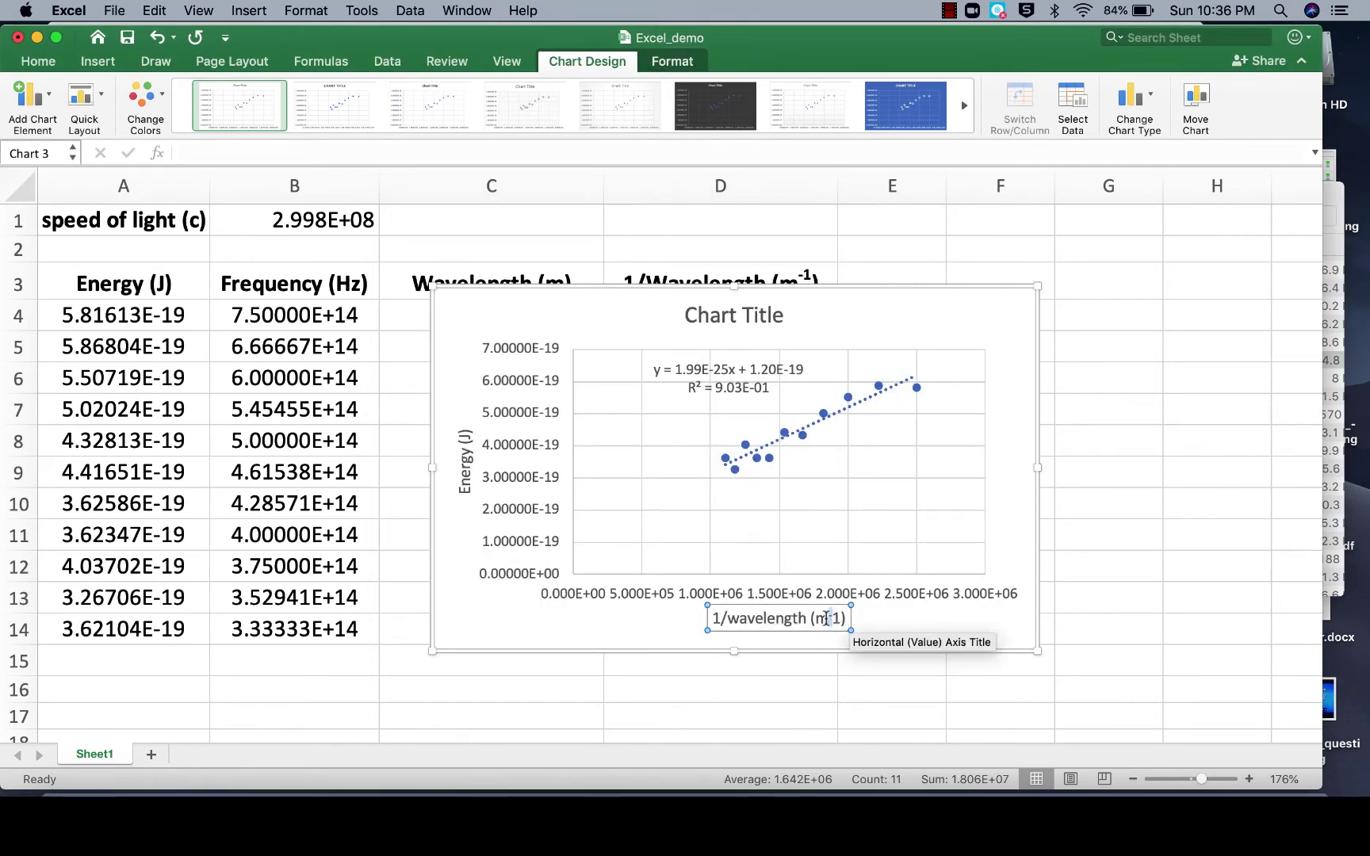
Reselect the -1 and reapply Superscript so the title reads 1/wavelength (m⁻¹).
left_click_drag(835, 617, 837, 624)
right_click(837, 624)
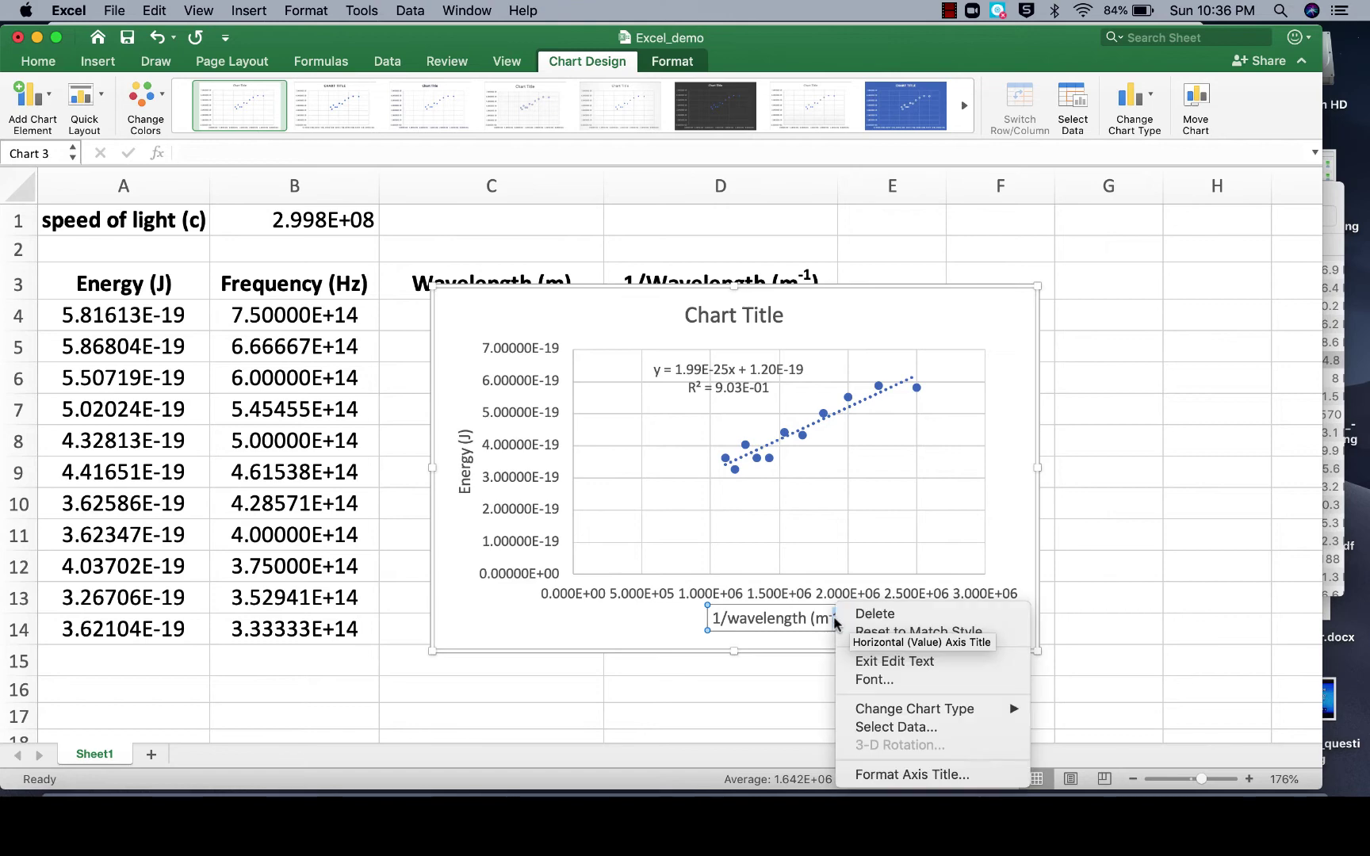
left_click(854, 680)
left_click(468, 554)
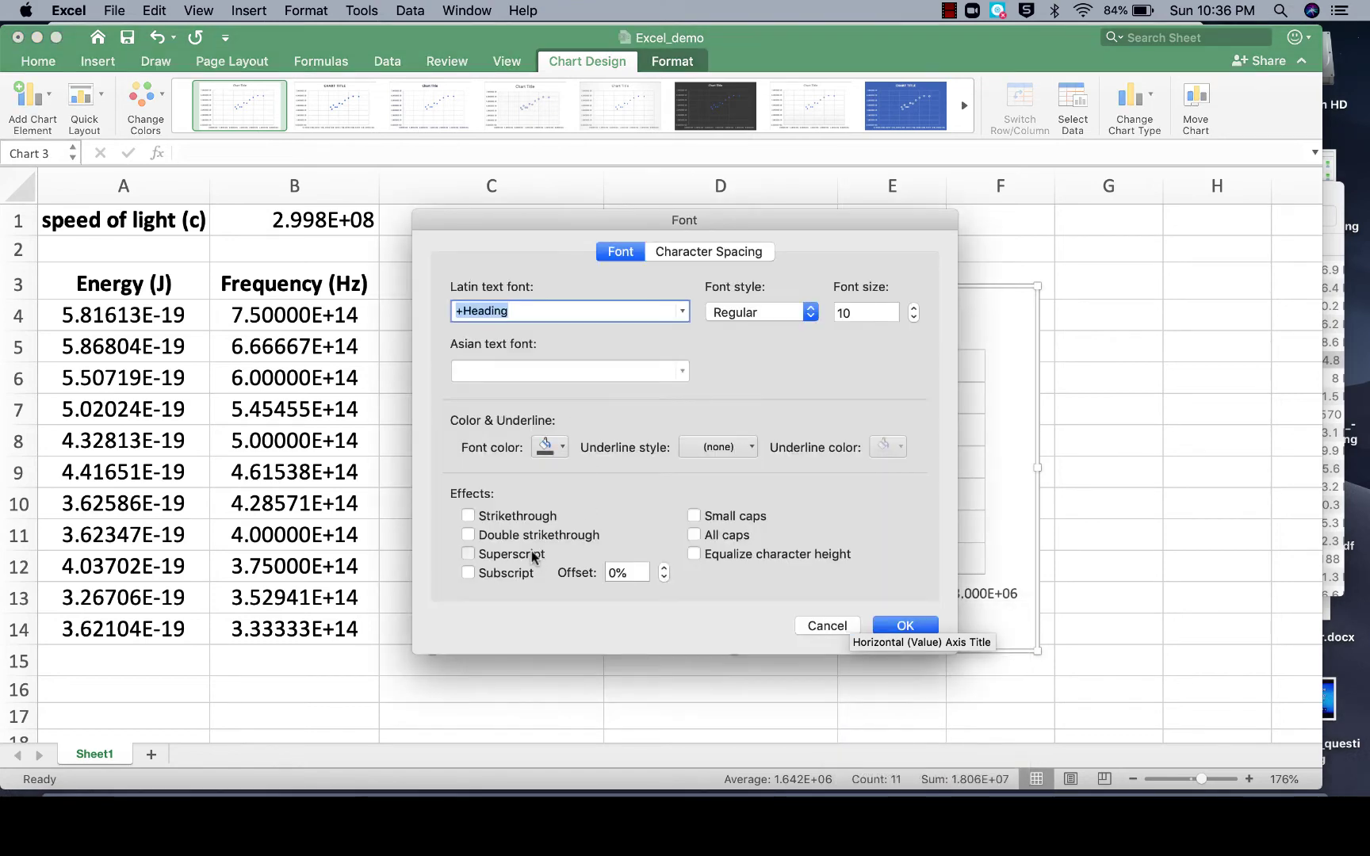
left_click(902, 626)
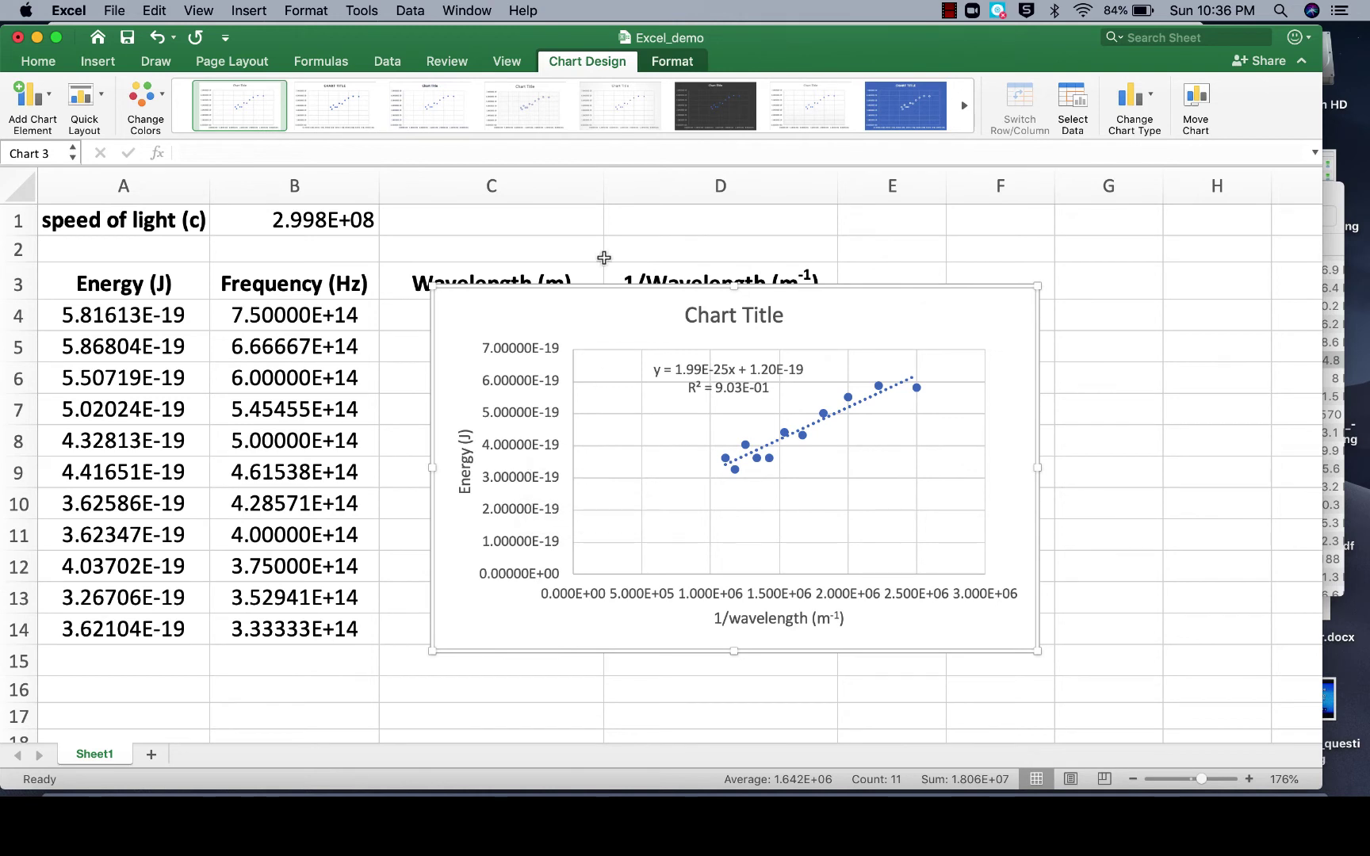
Set the Energy axis minimum bound to 3e-19 in the Format Axis pane.
left_click(547, 481)
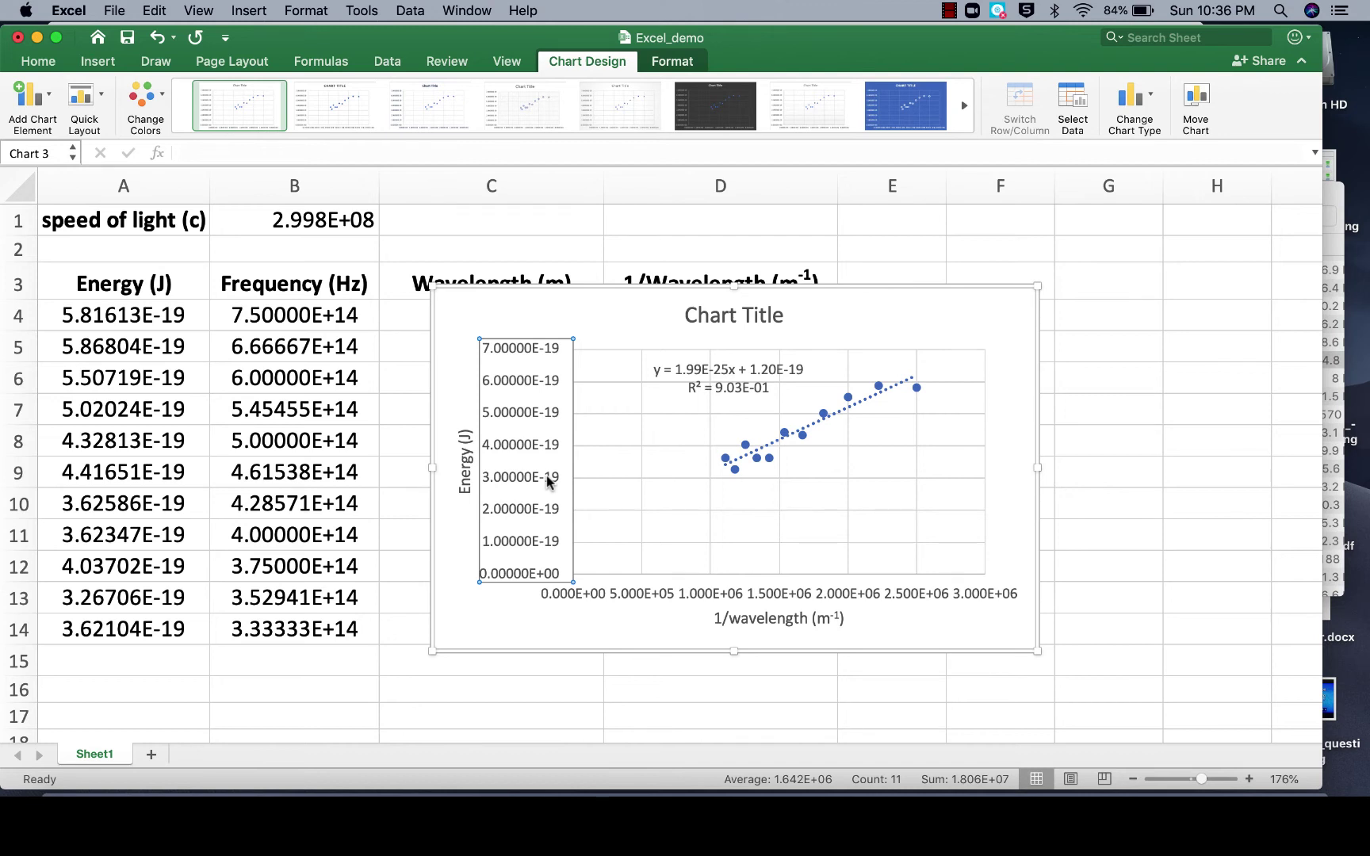
double_click(548, 480)
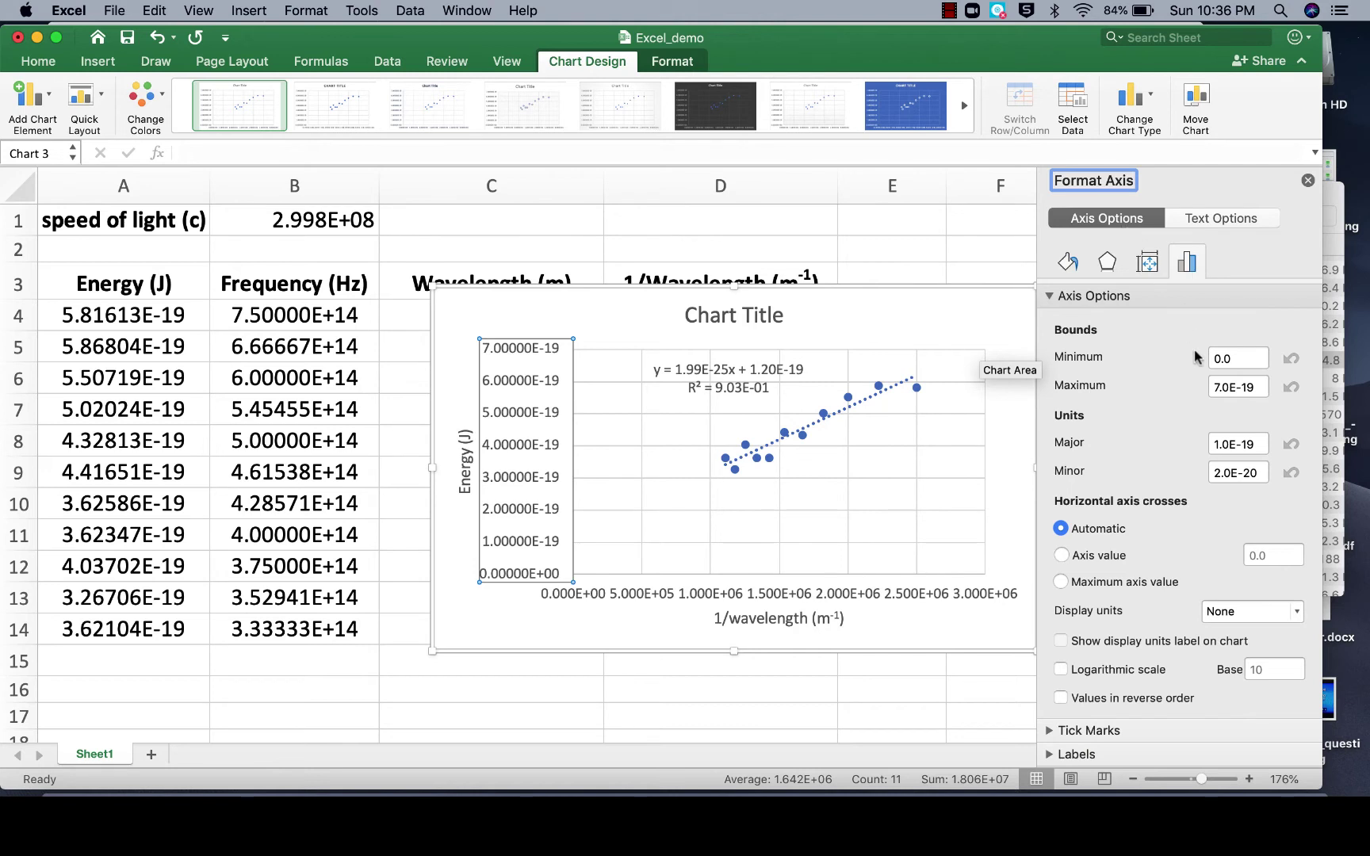
left_click(1233, 357)
left_click(1235, 357)
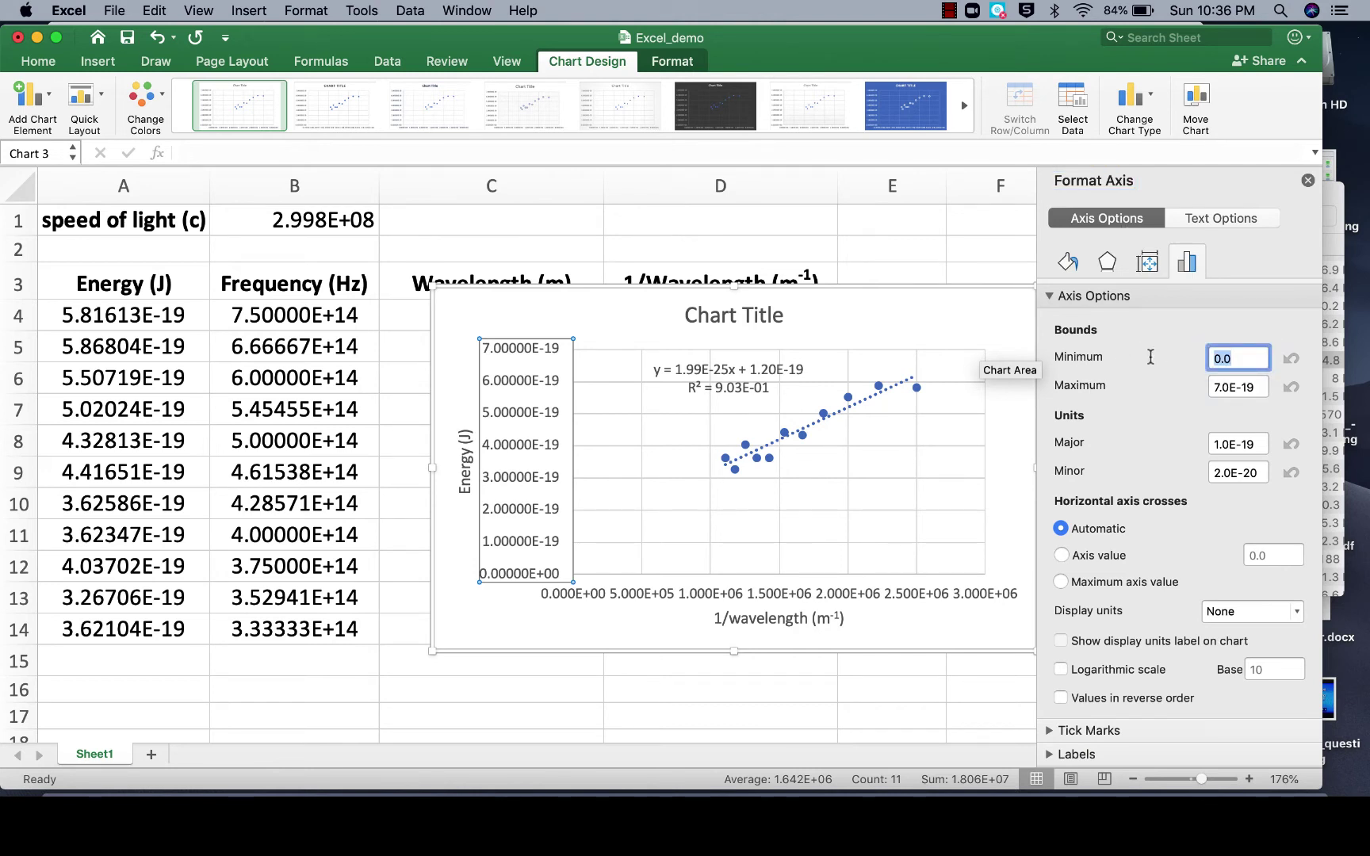
type("3e-19")
key("Return")
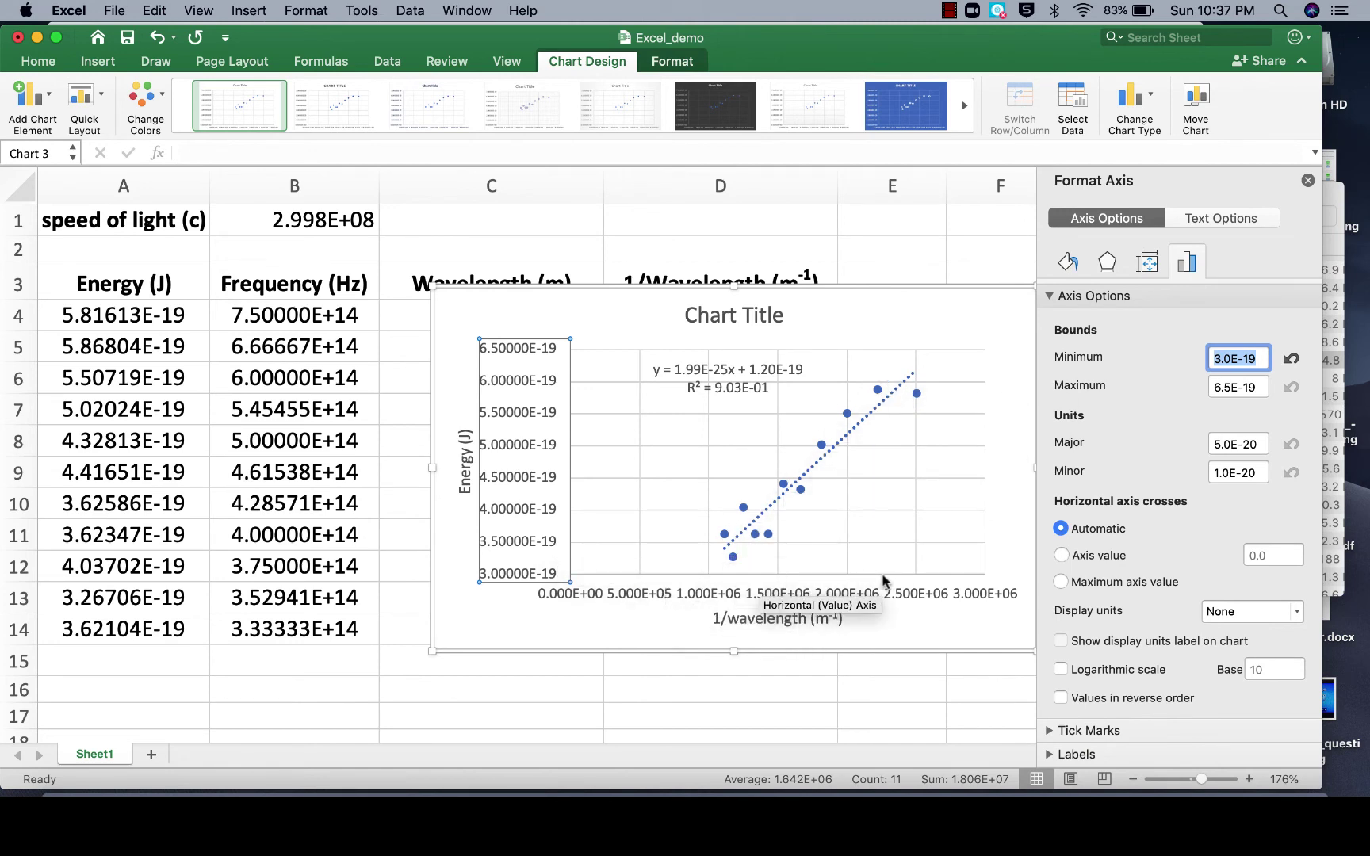
Set the 1/wavelength axis minimum bound to 1e6 so it spans 1.0E6 to 2.6E6.
left_click(802, 597)
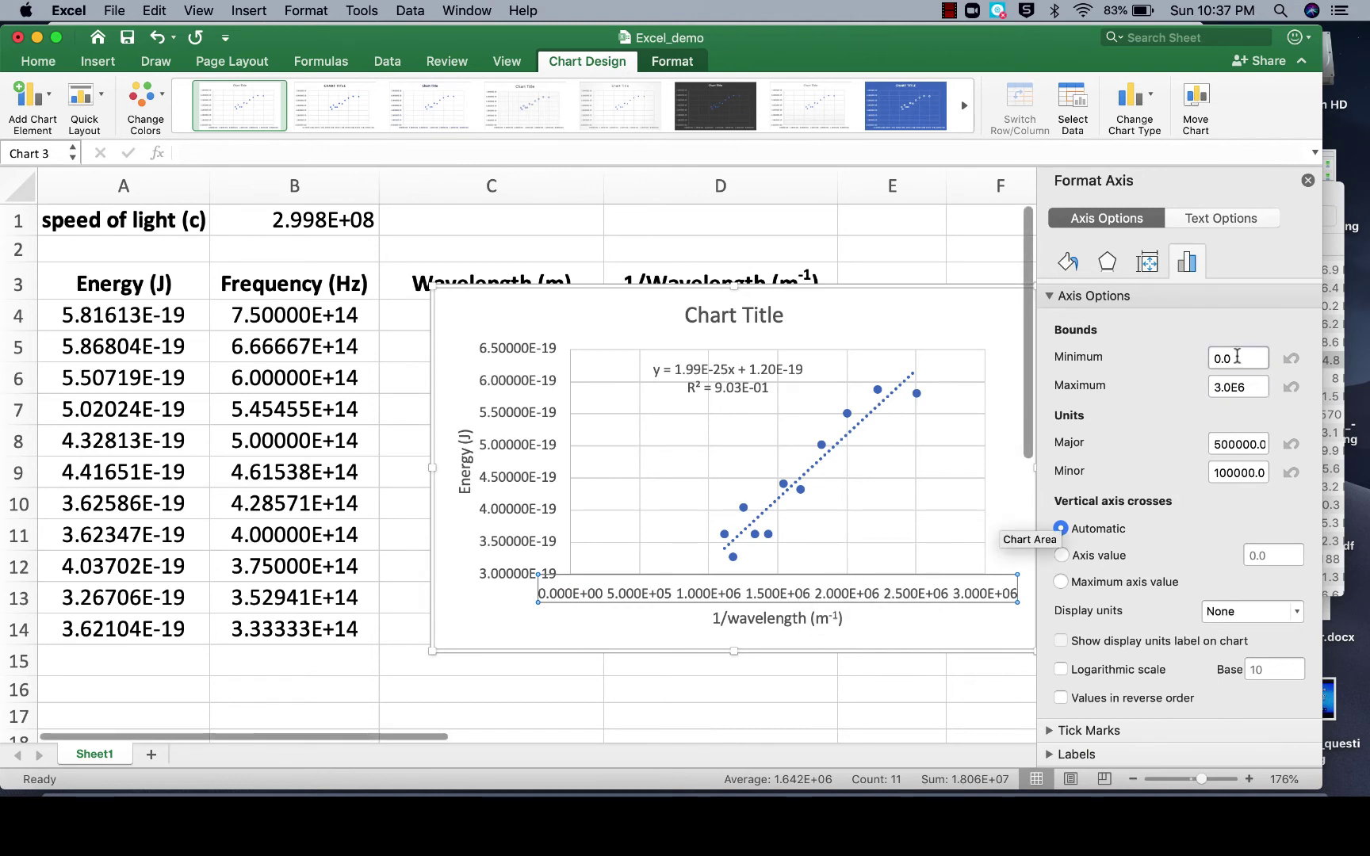
left_click(1238, 358)
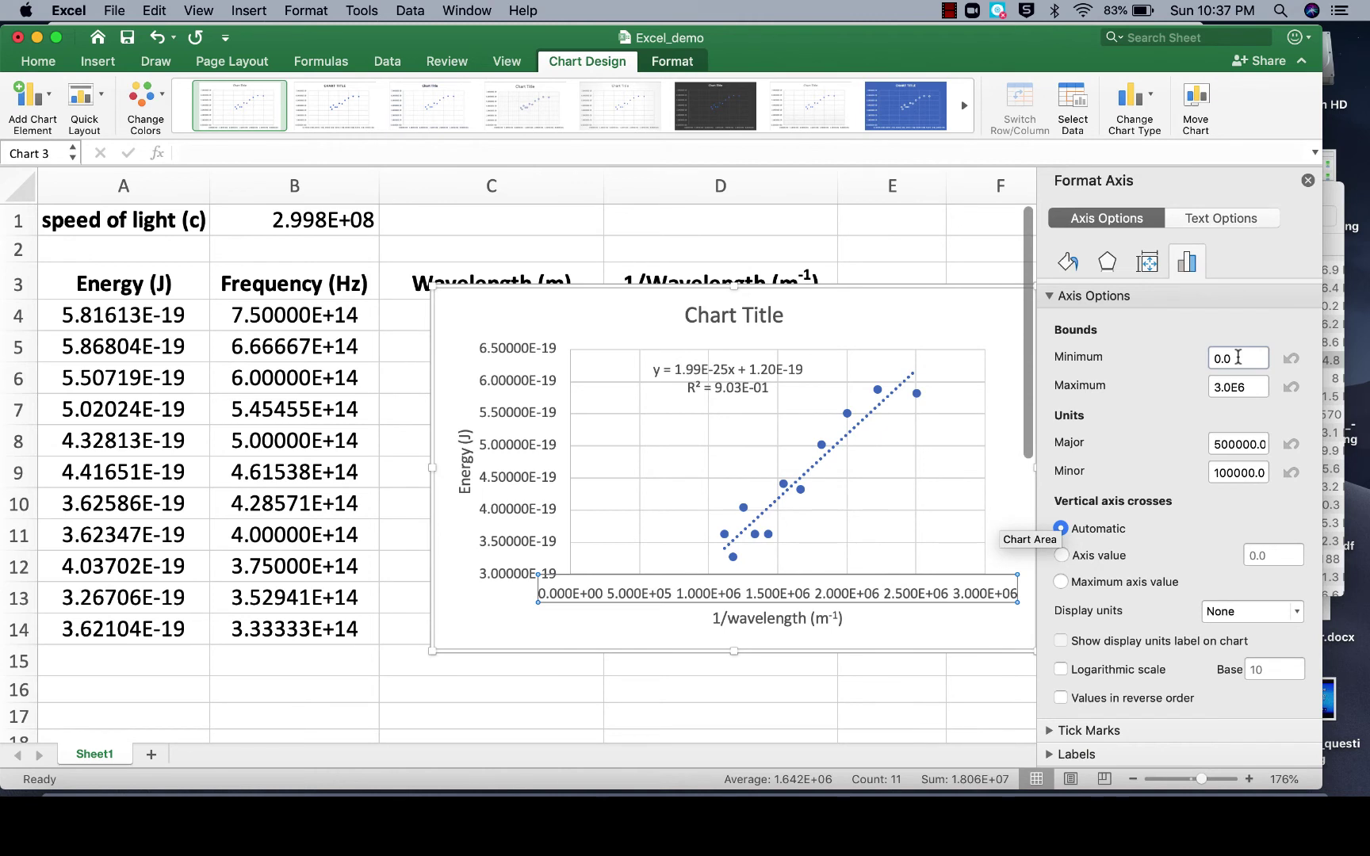
left_click(1238, 358)
type("1e6")
key("Return")
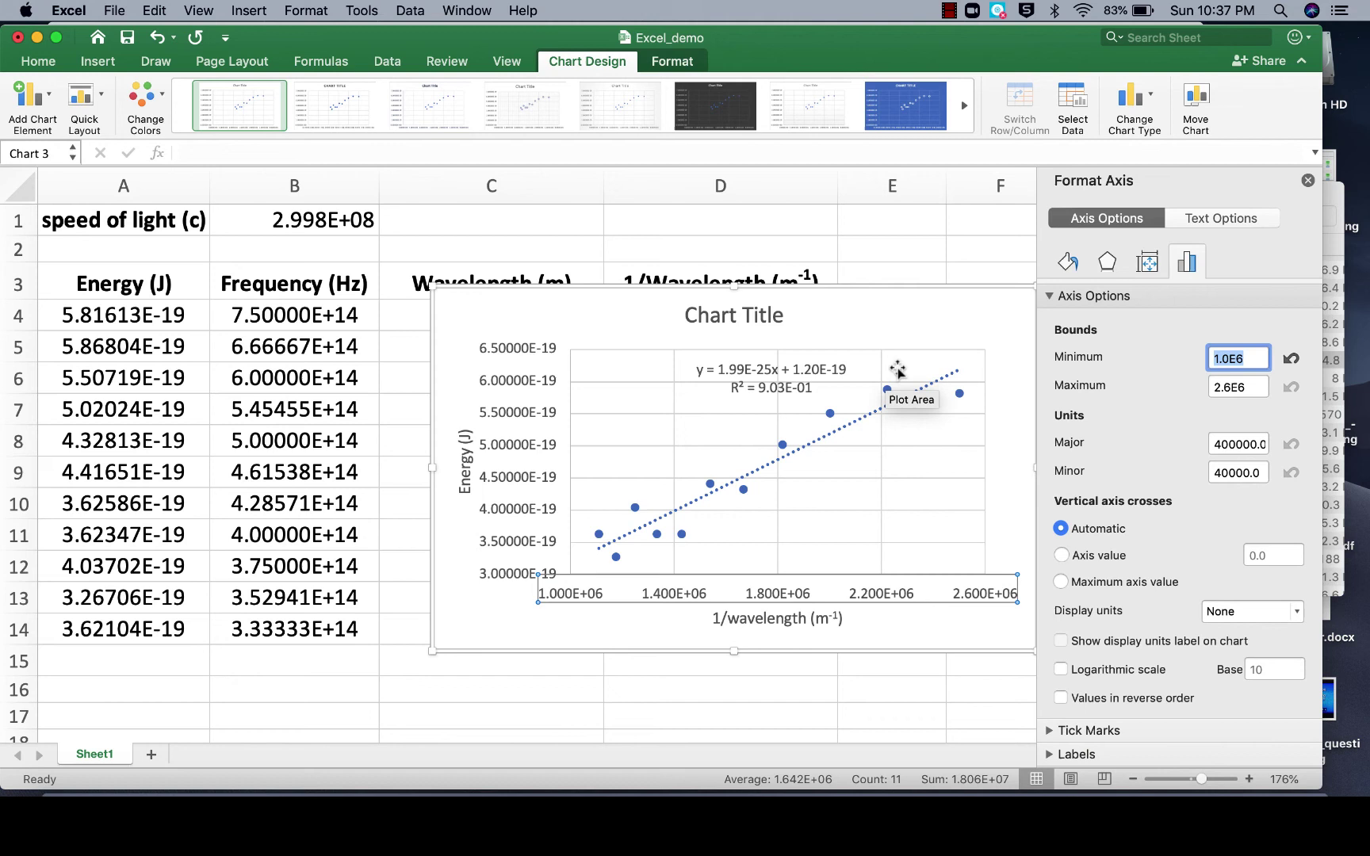
Delete the placeholder Chart Title and nudge the chart slightly left on the sheet.
left_click(757, 318)
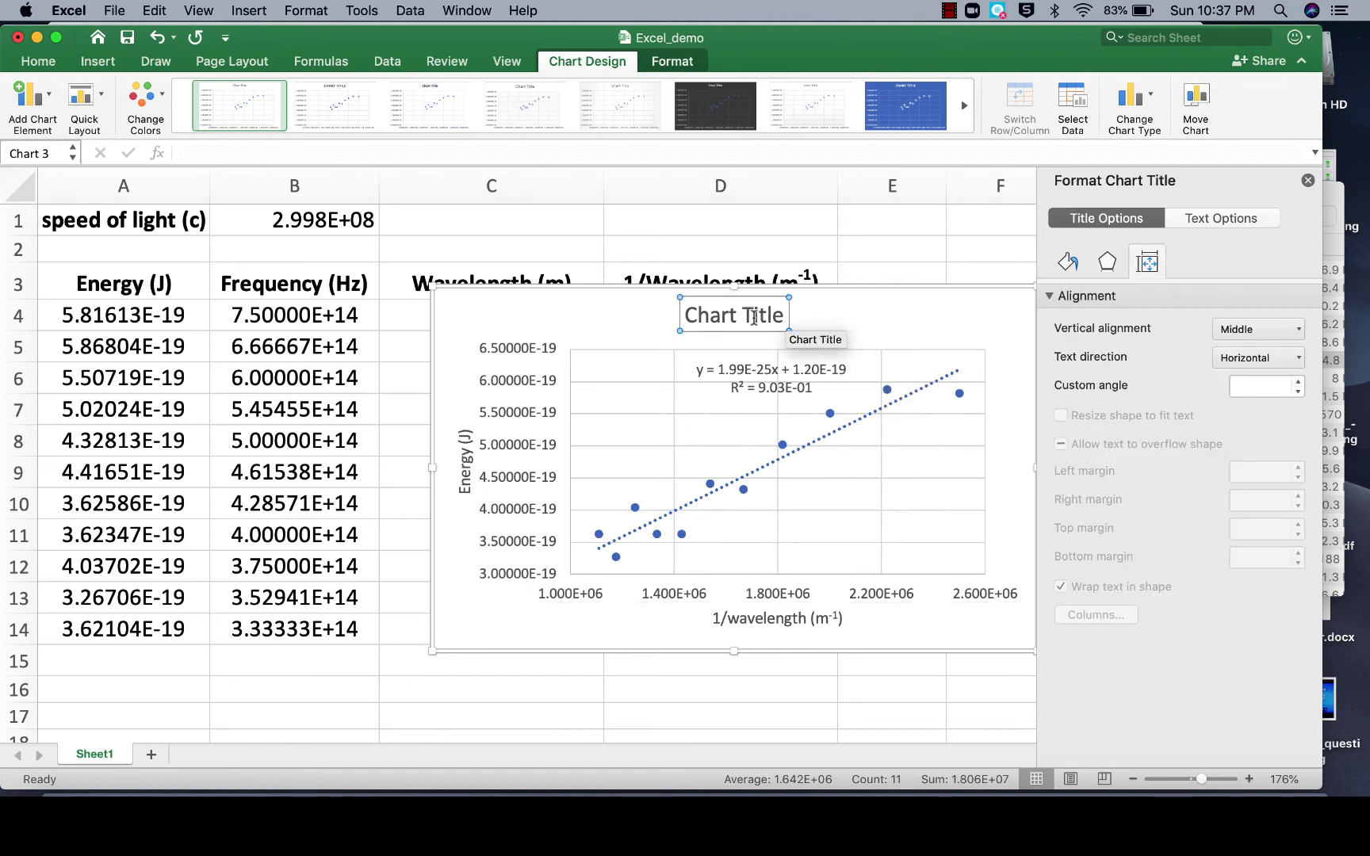
key("Delete")
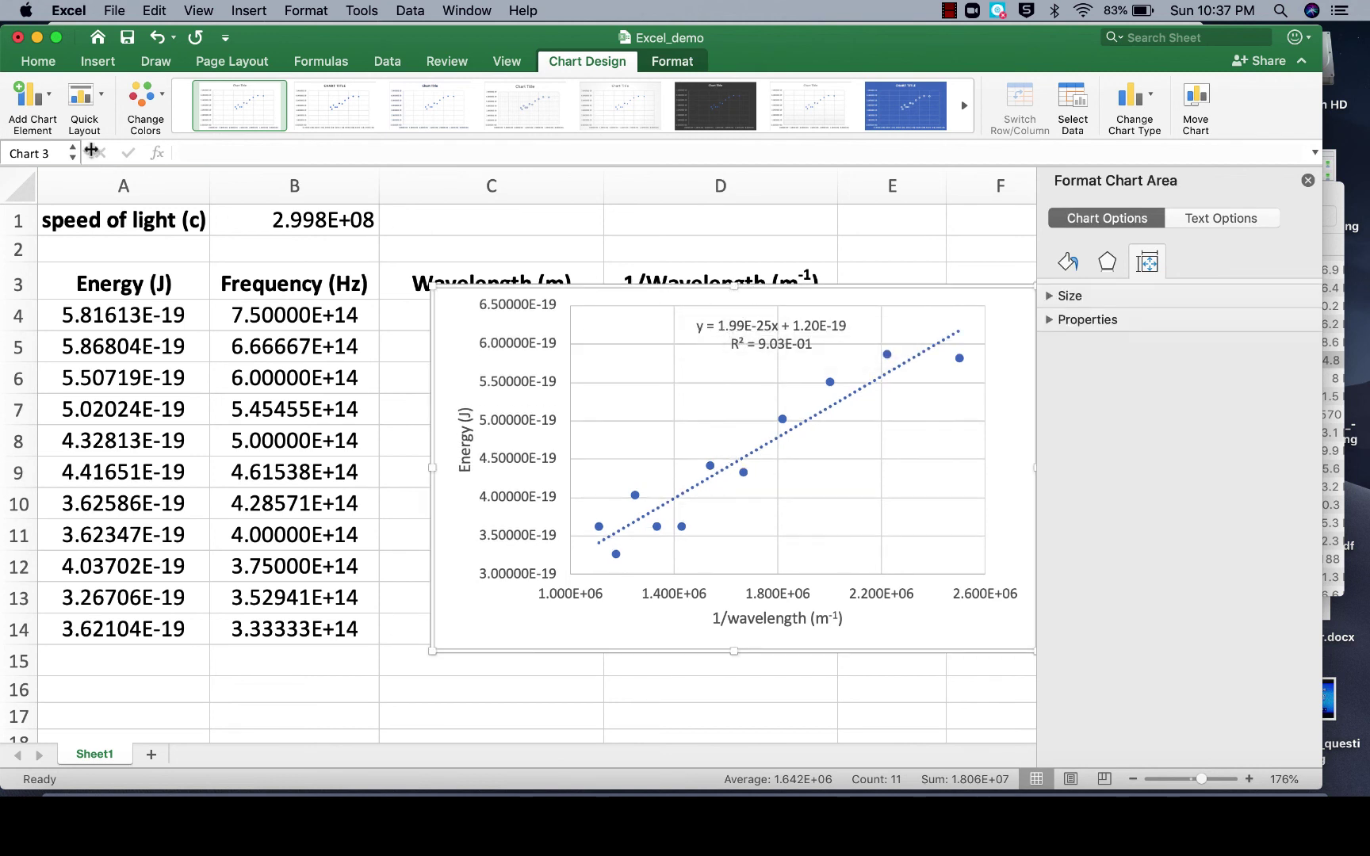
left_click(48, 97)
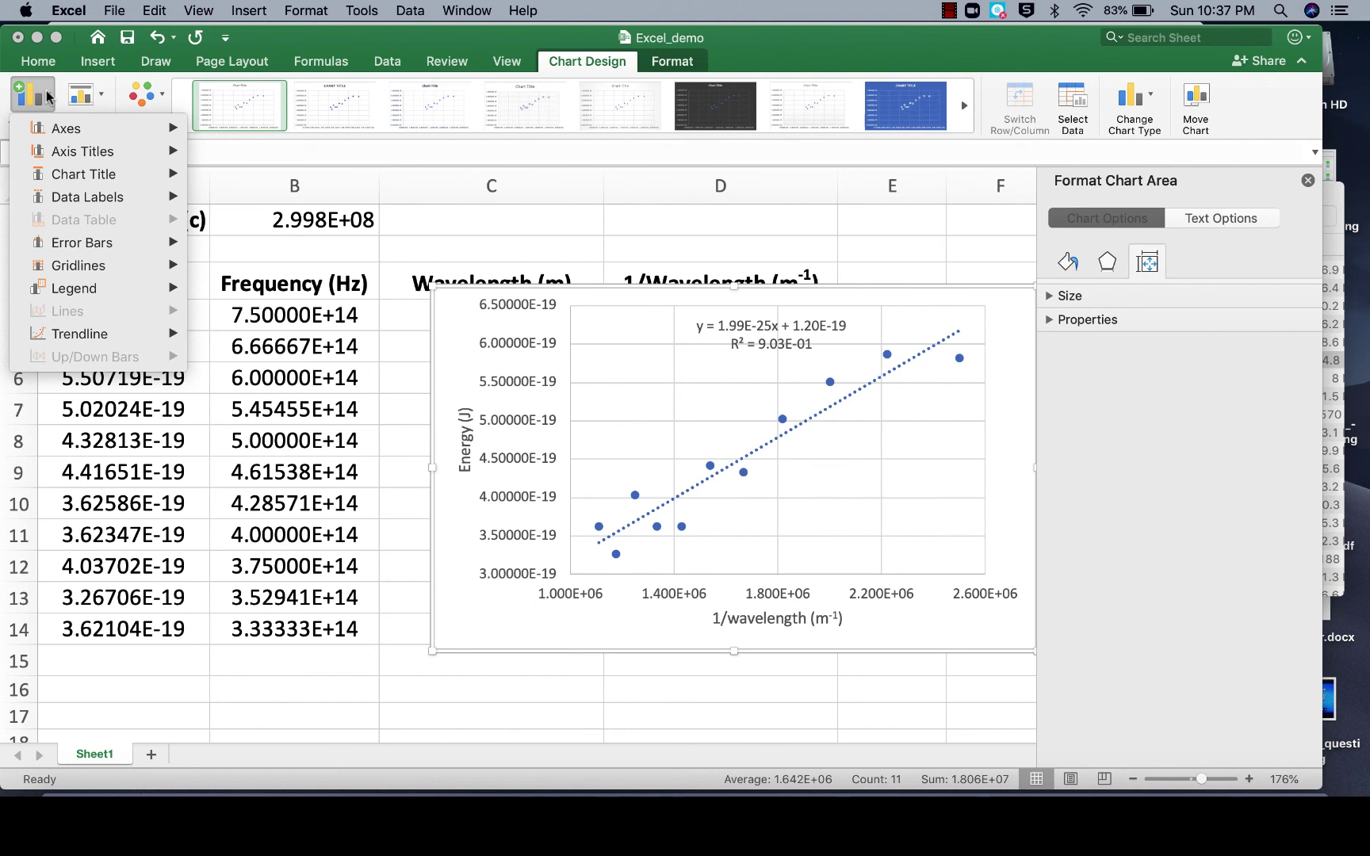
mouse_move(52, 156)
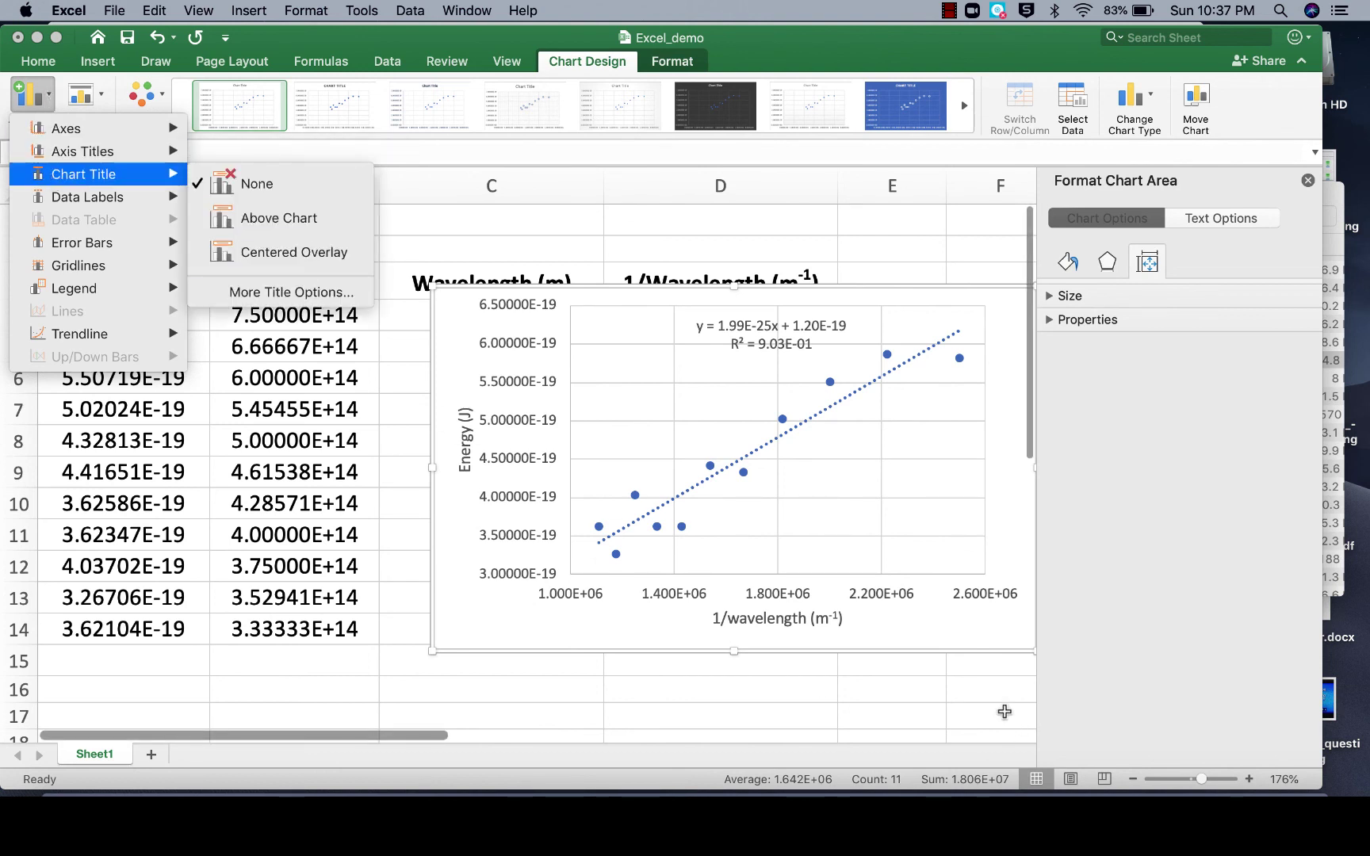
left_click(927, 628)
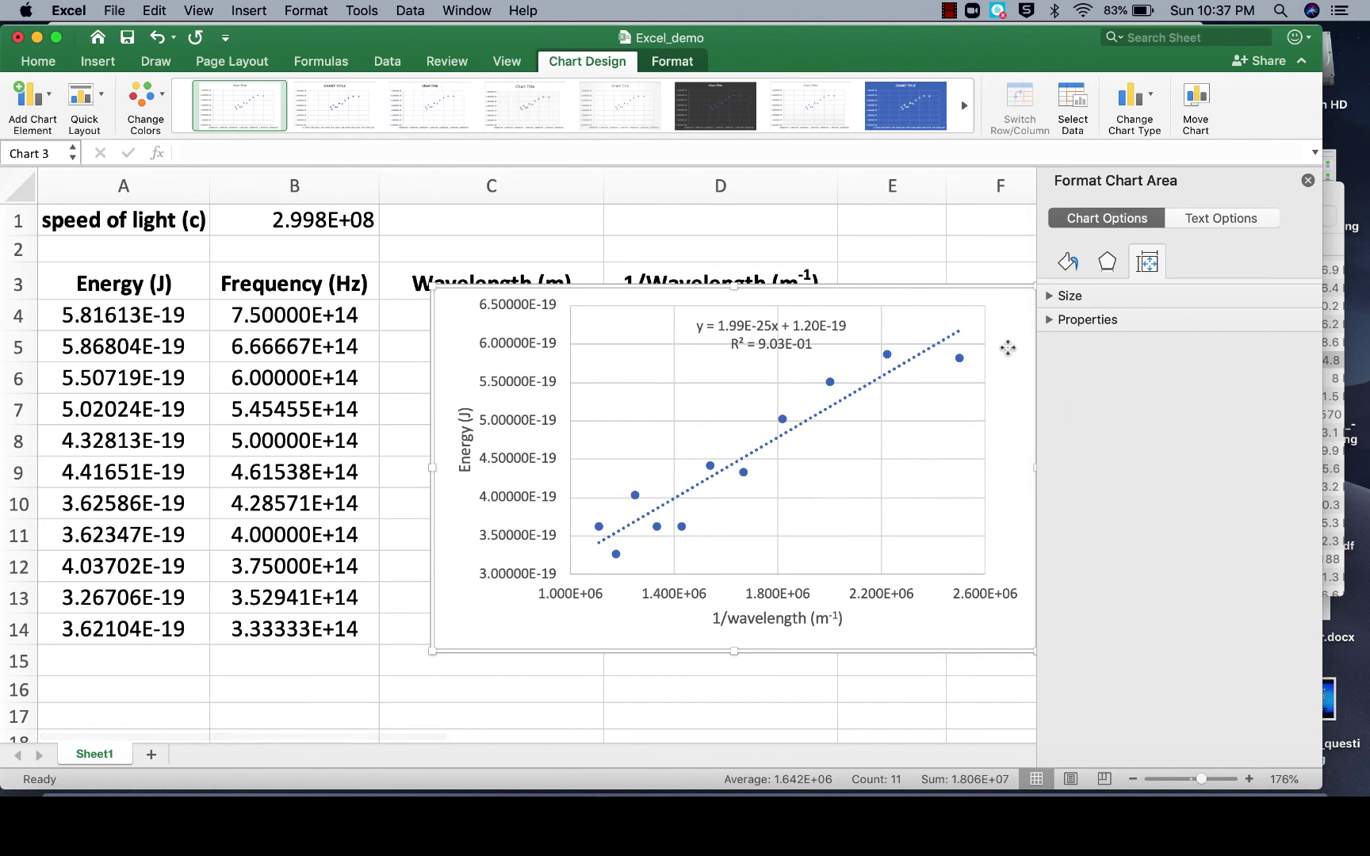
left_click_drag(1003, 347, 962, 349)
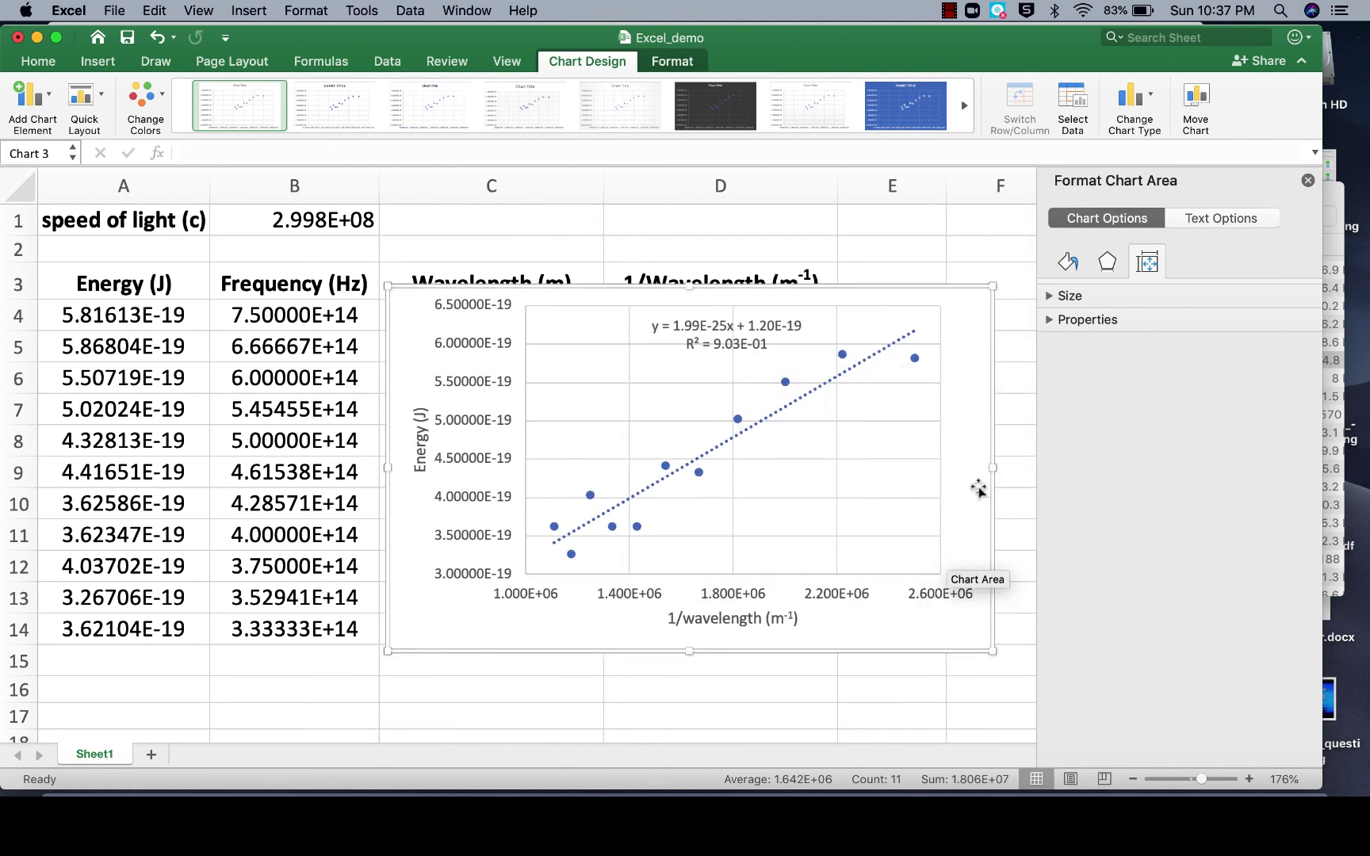